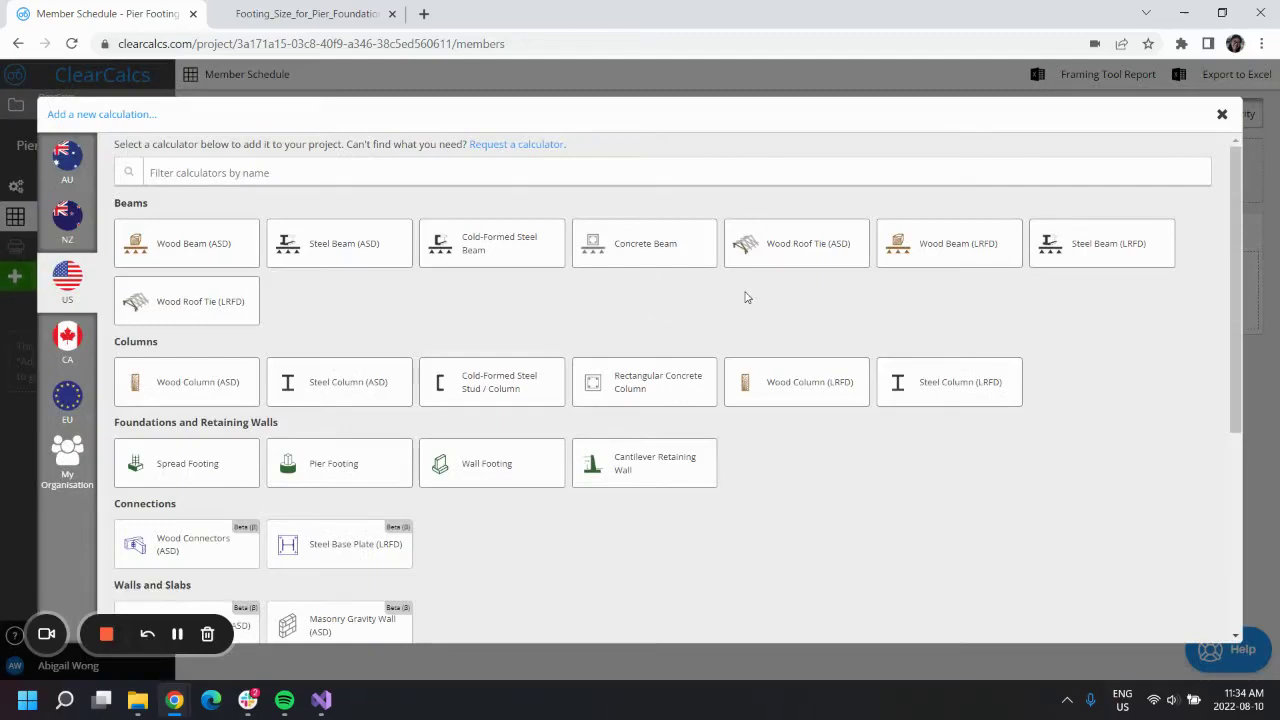
- Add a Pier Footing calculation named F1, then bring up the Footing Size for Pier Foundations PDF
{"action": "left_click", "coordinate": [383, 472]}
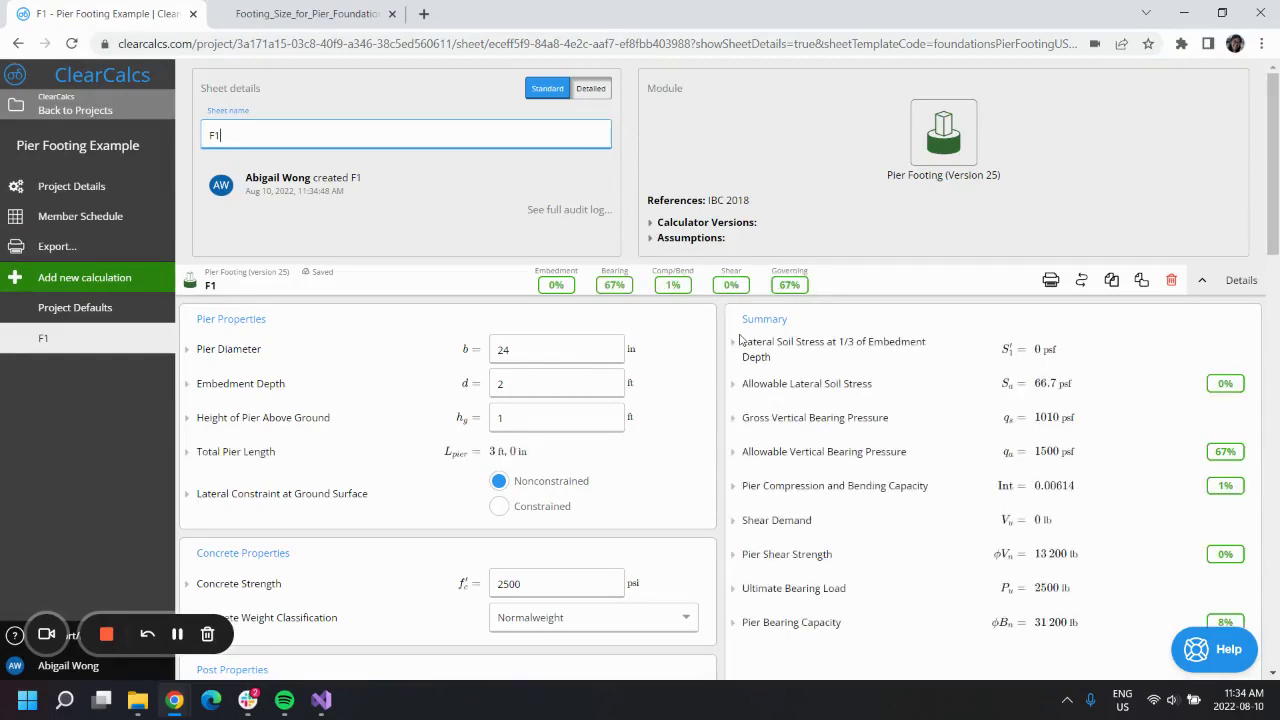
{"action": "left_click_drag", "start_coordinate": [752, 201], "coordinate": [706, 201]}
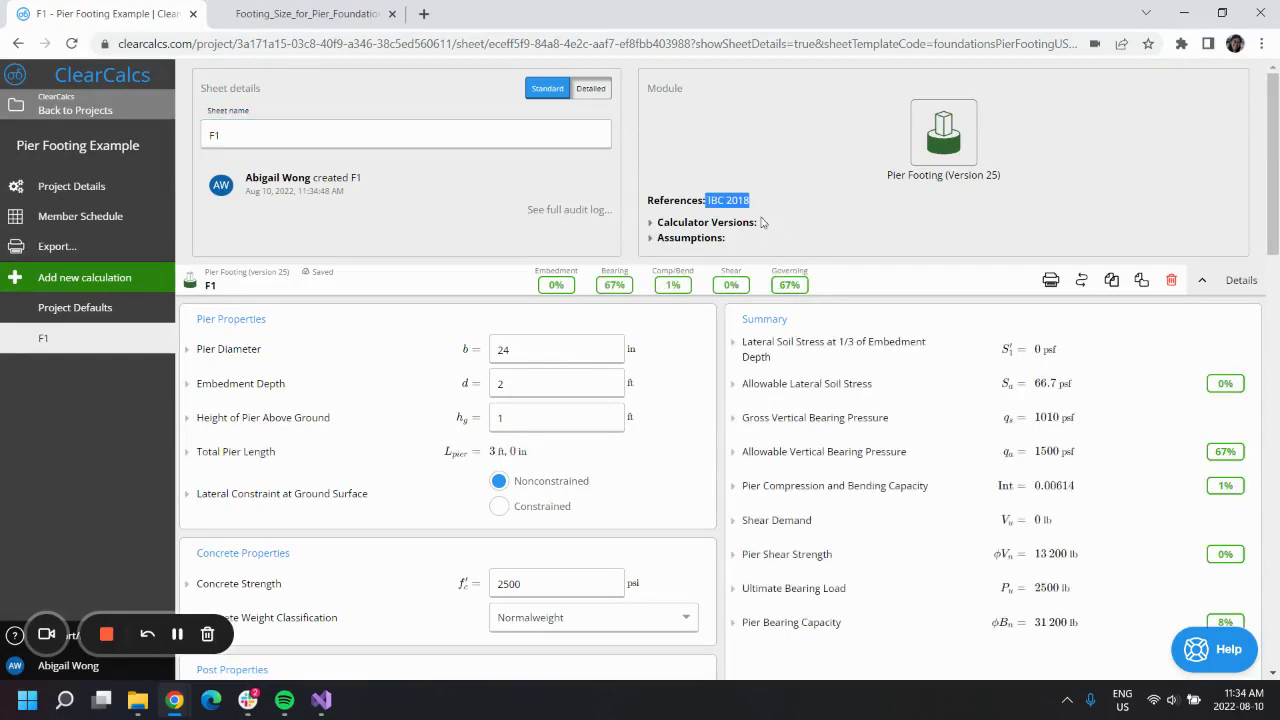
{"action": "left_click", "coordinate": [300, 13]}
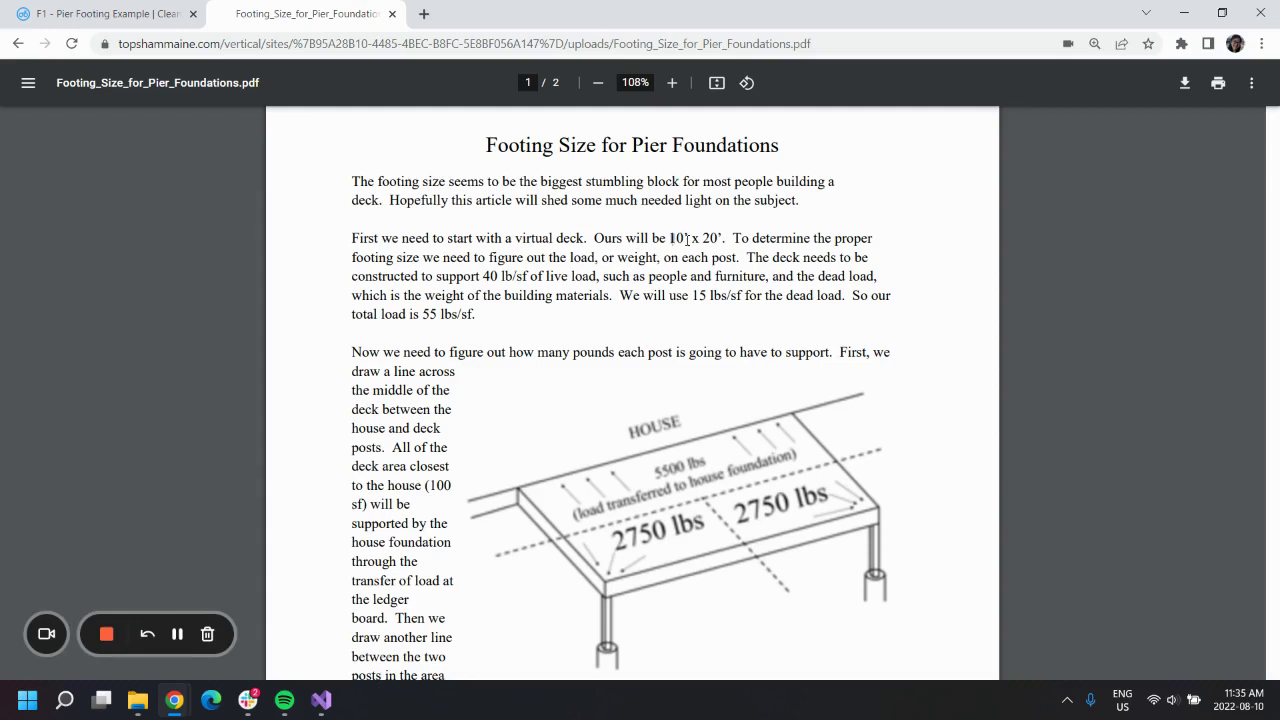
{"action": "left_click_drag", "start_coordinate": [670, 238], "coordinate": [726, 240]}
{"action": "scroll", "coordinate": [645, 452], "scroll_direction": "down", "scroll_amount": 1}
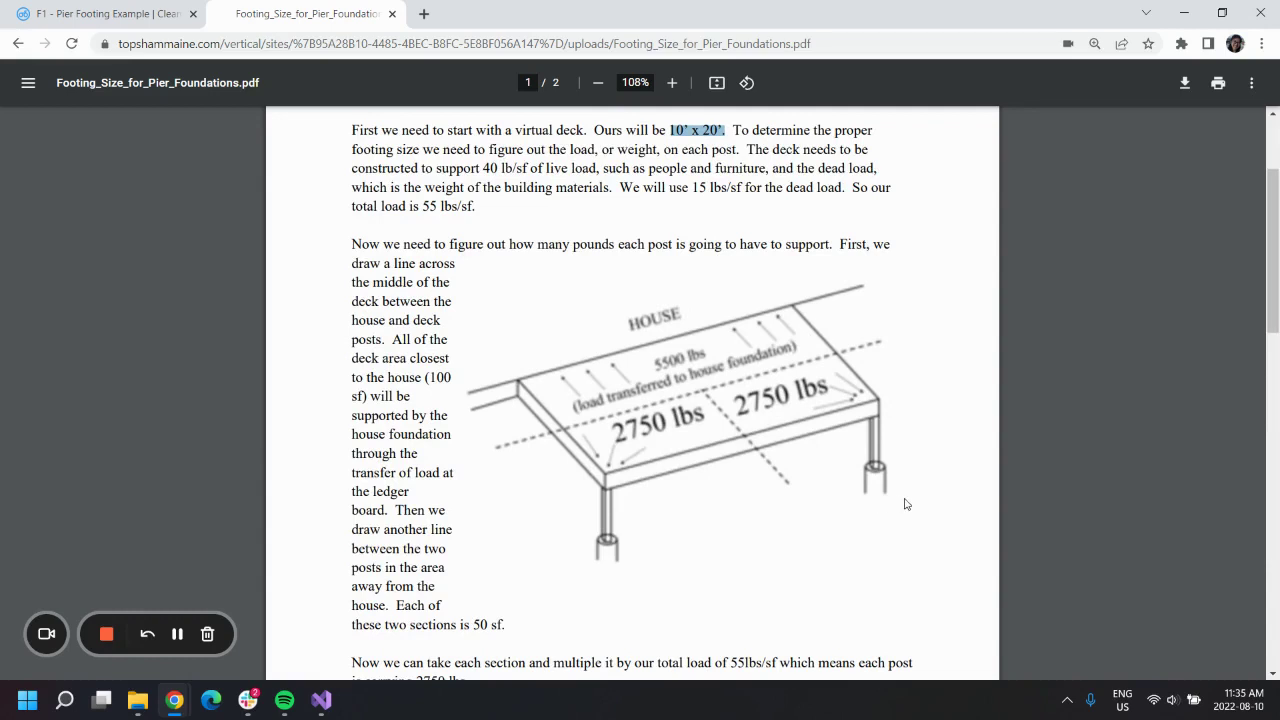
{"action": "scroll", "coordinate": [663, 377], "scroll_direction": "up", "scroll_amount": 1}
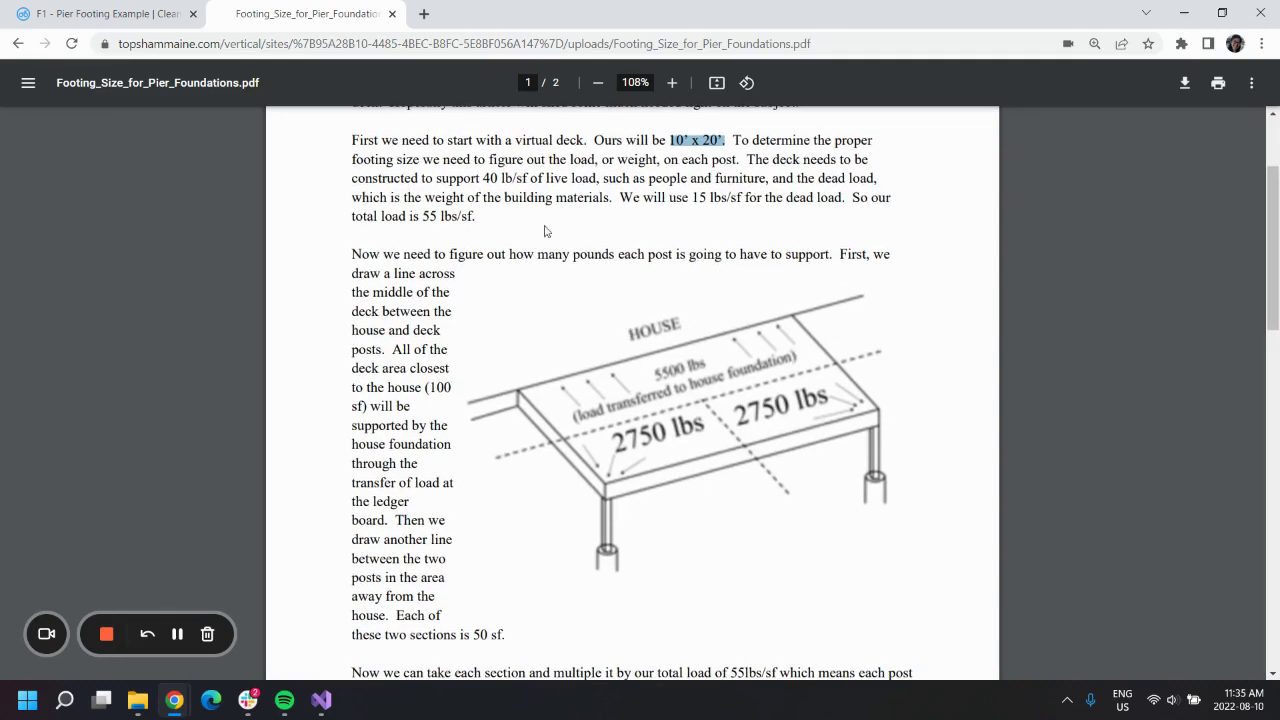
{"action": "left_click_drag", "start_coordinate": [424, 178], "coordinate": [597, 178]}
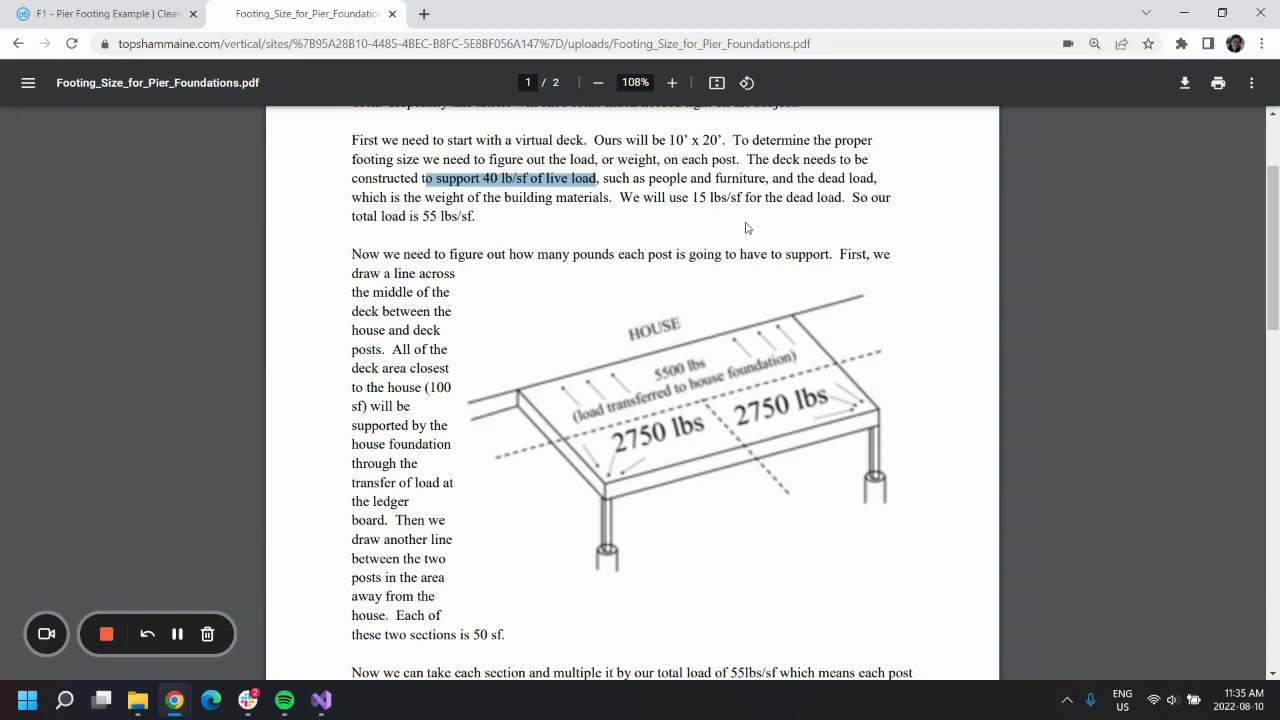
{"action": "left_click_drag", "start_coordinate": [694, 198], "coordinate": [789, 202]}
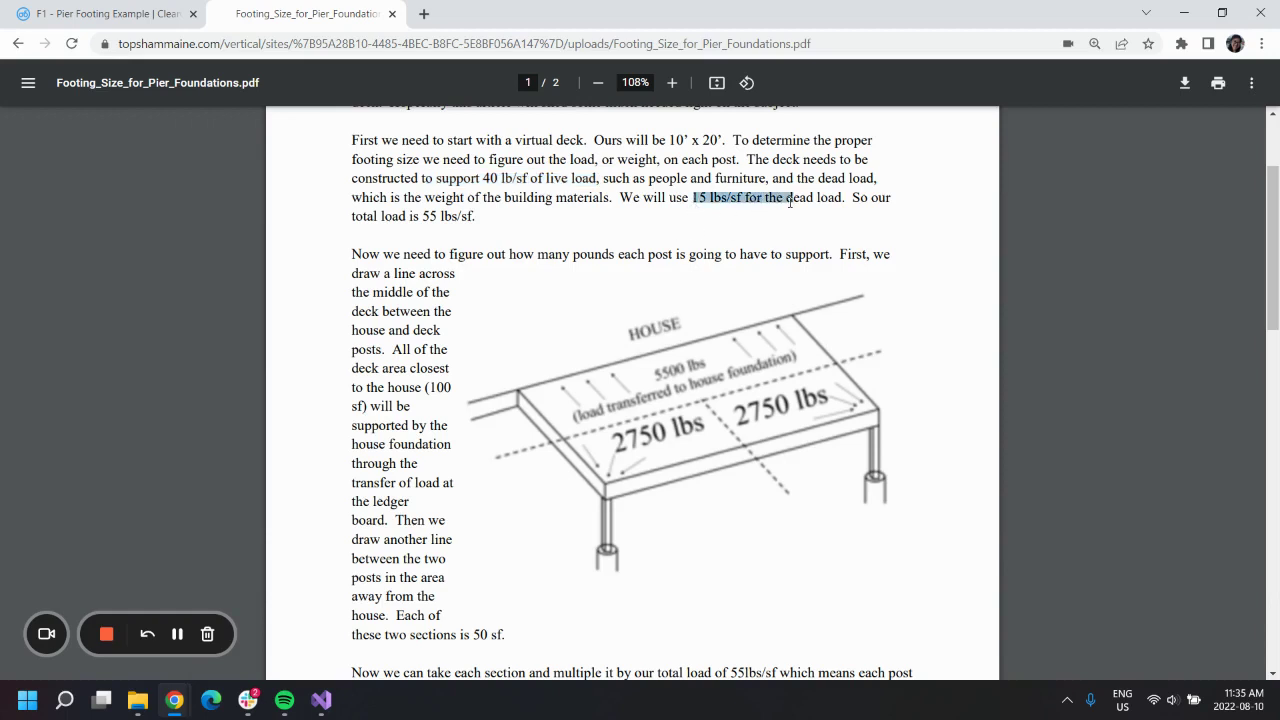
{"action": "left_click", "coordinate": [805, 240]}
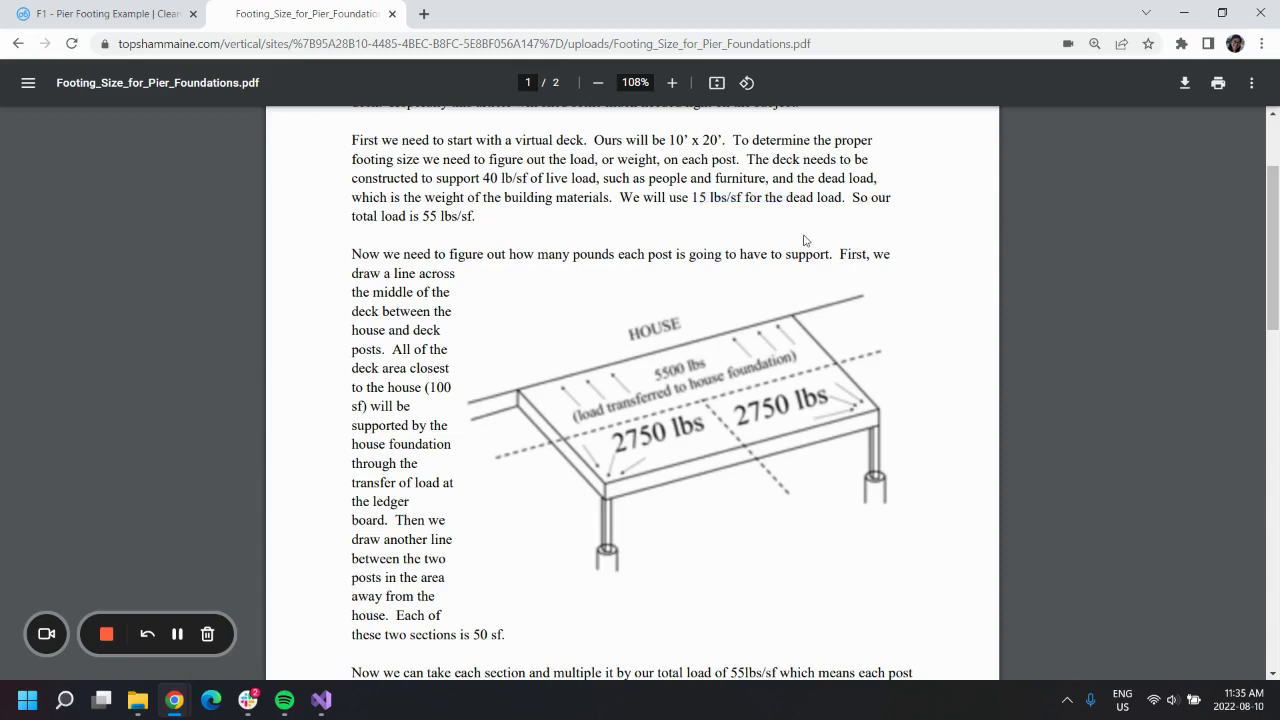
- Scroll to page 2's Maximum Allowable Load table and highlight the 20” diameter footer sentence
{"action": "scroll", "coordinate": [800, 261], "scroll_direction": "down", "scroll_amount": 1}
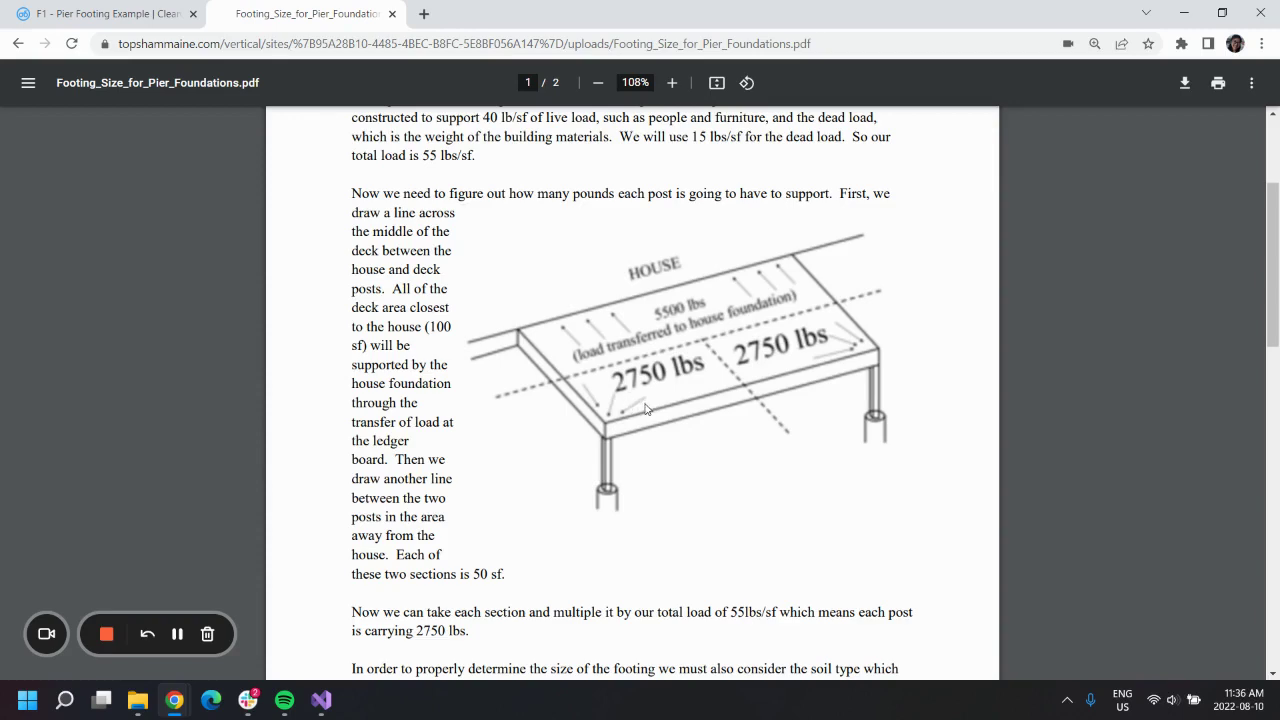
{"action": "scroll", "coordinate": [645, 408], "scroll_direction": "down", "scroll_amount": 2}
{"action": "scroll", "coordinate": [711, 463], "scroll_direction": "down", "scroll_amount": 1}
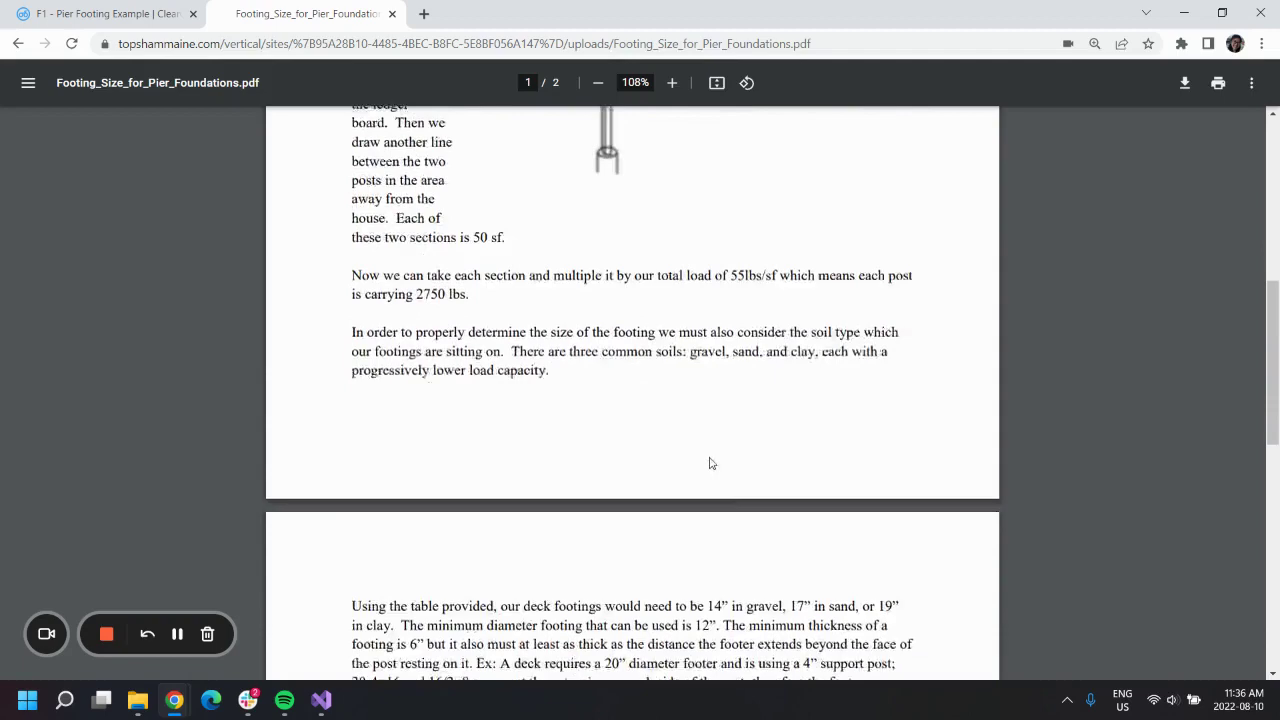
{"action": "scroll", "coordinate": [711, 463], "scroll_direction": "down", "scroll_amount": 3}
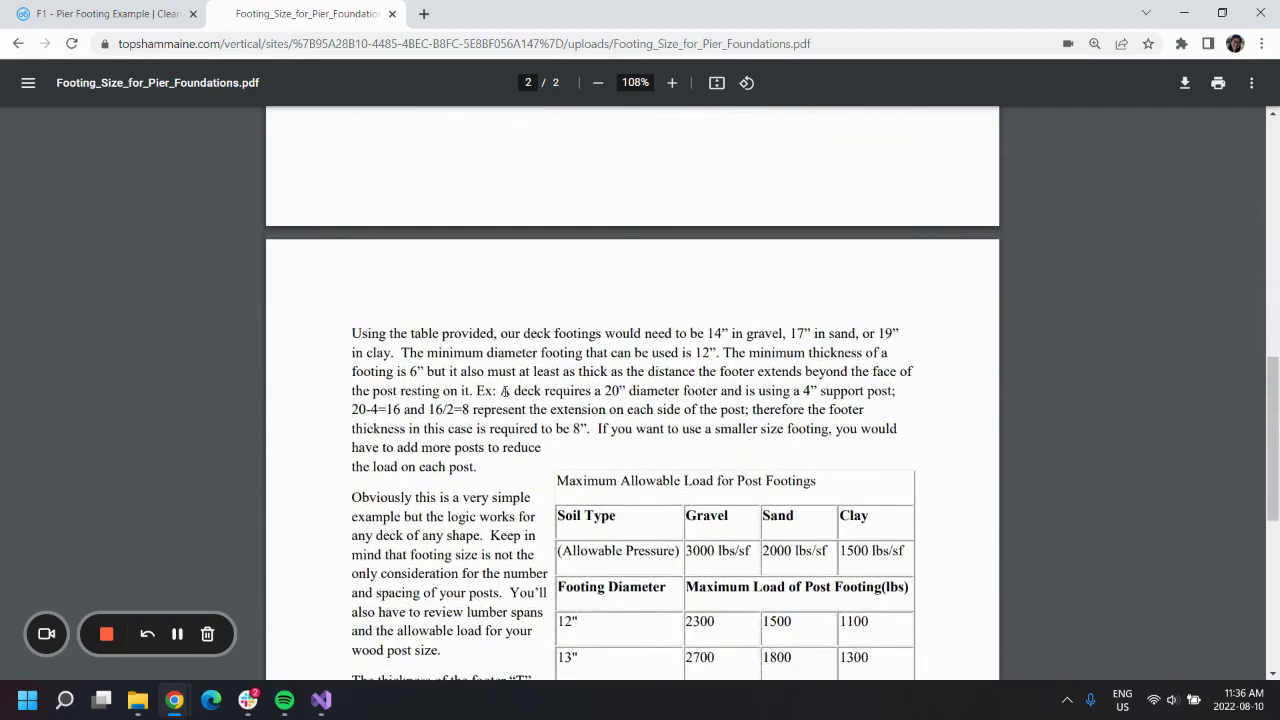
{"action": "left_click_drag", "start_coordinate": [505, 391], "coordinate": [896, 400]}
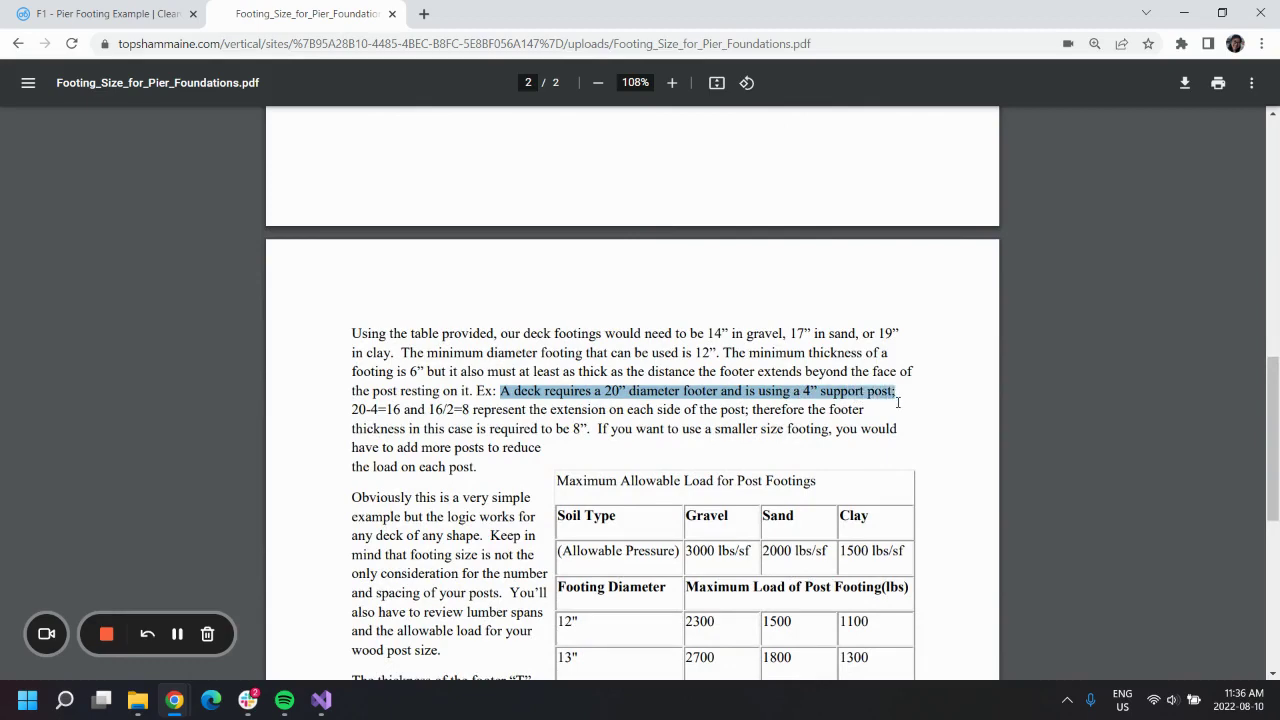
- Set F1's pier diameter to 20 in
{"action": "left_click", "coordinate": [100, 14]}
{"action": "scroll", "coordinate": [681, 376], "scroll_direction": "down", "scroll_amount": 3}
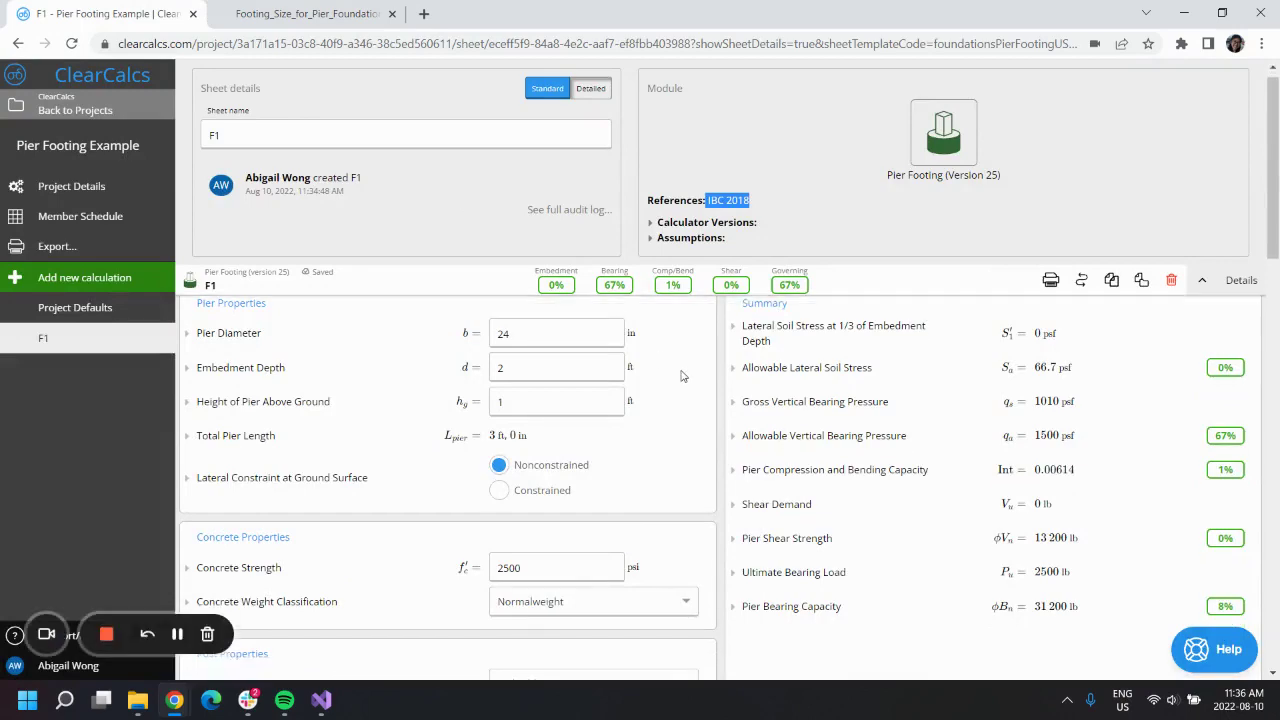
{"action": "scroll", "coordinate": [681, 376], "scroll_direction": "up", "scroll_amount": 1}
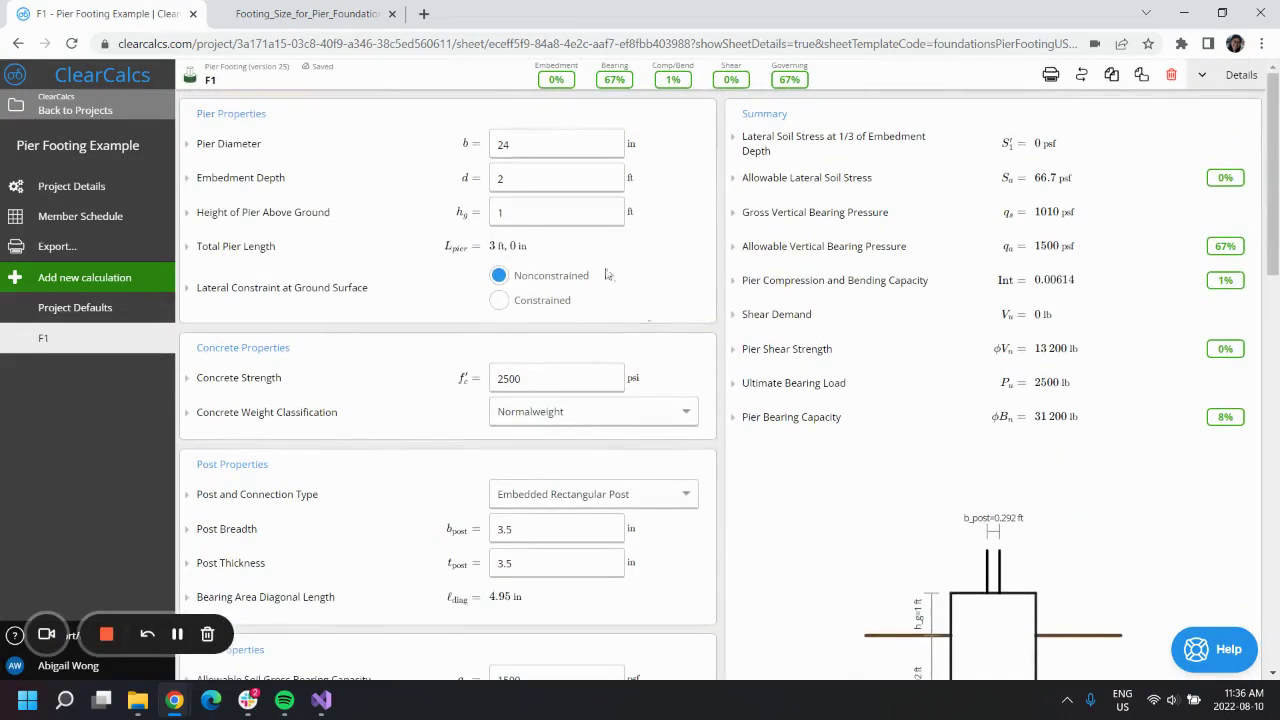
{"action": "left_click", "coordinate": [551, 143]}
{"action": "type", "text": "20"}
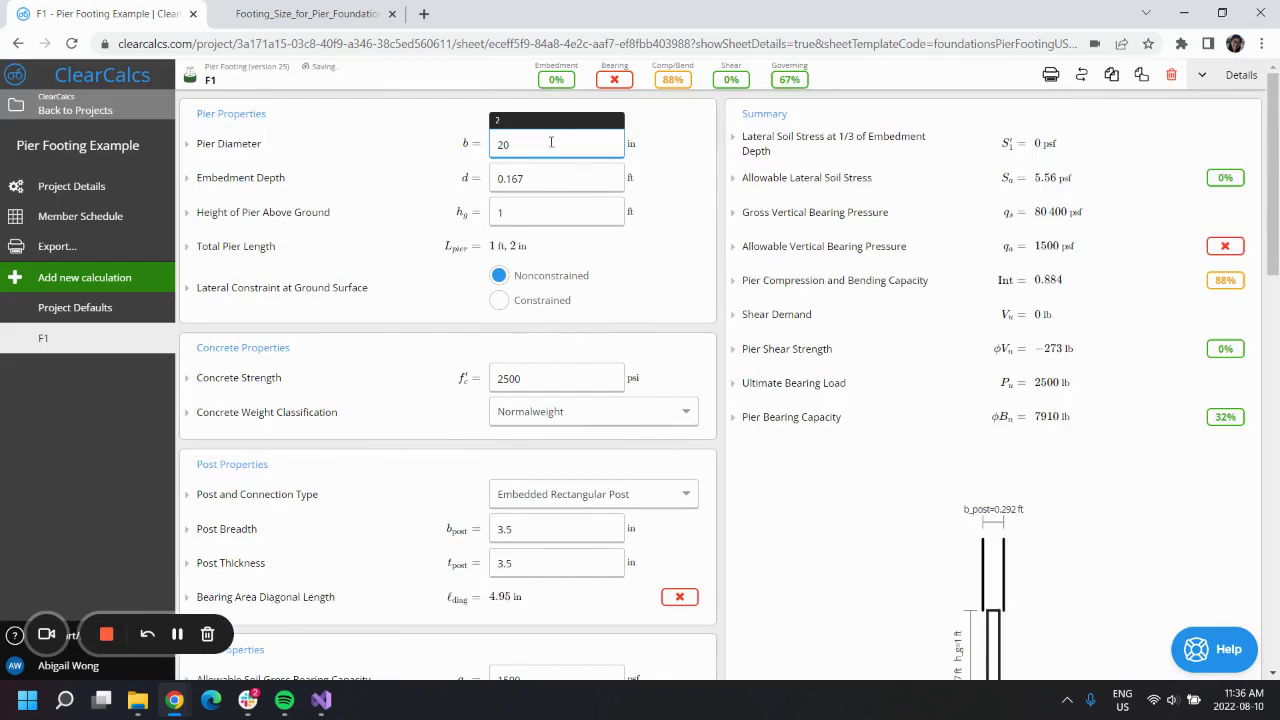
{"action": "key", "text": "Return"}
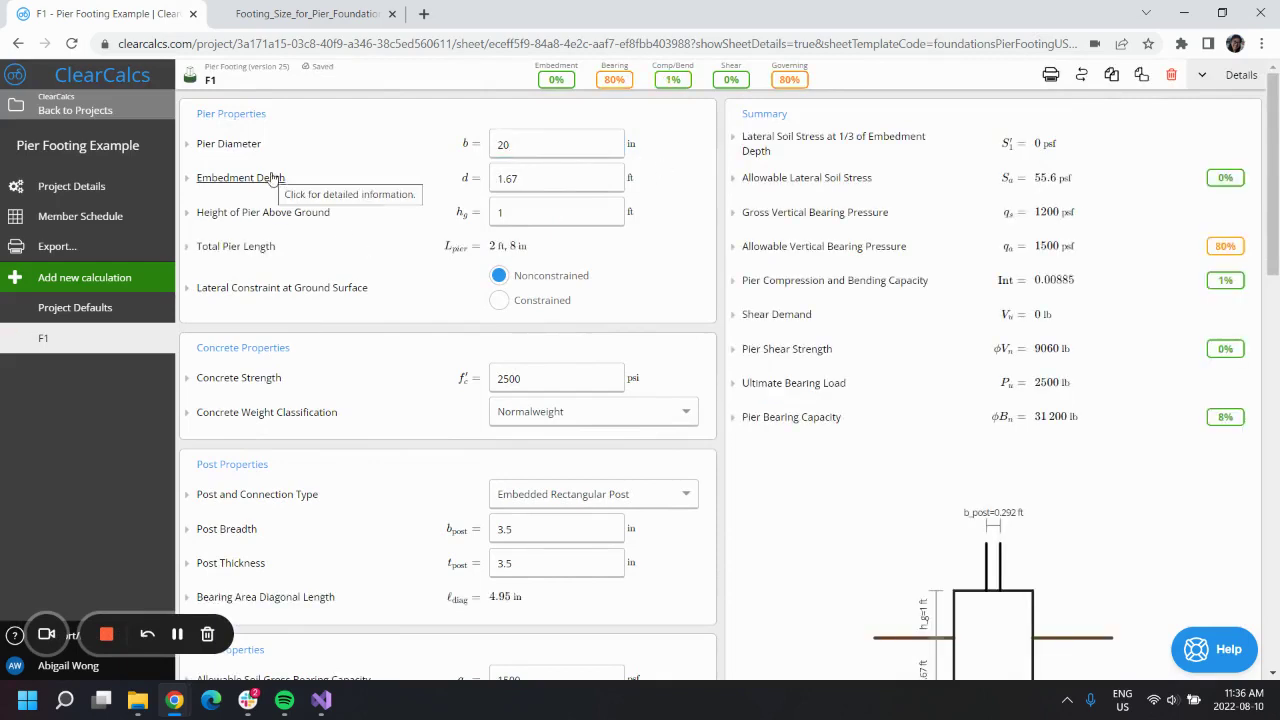
- Expand the Pier Embedment results to review the 1.67 ft minimum embedment depth calculation
{"action": "left_click", "coordinate": [558, 178]}
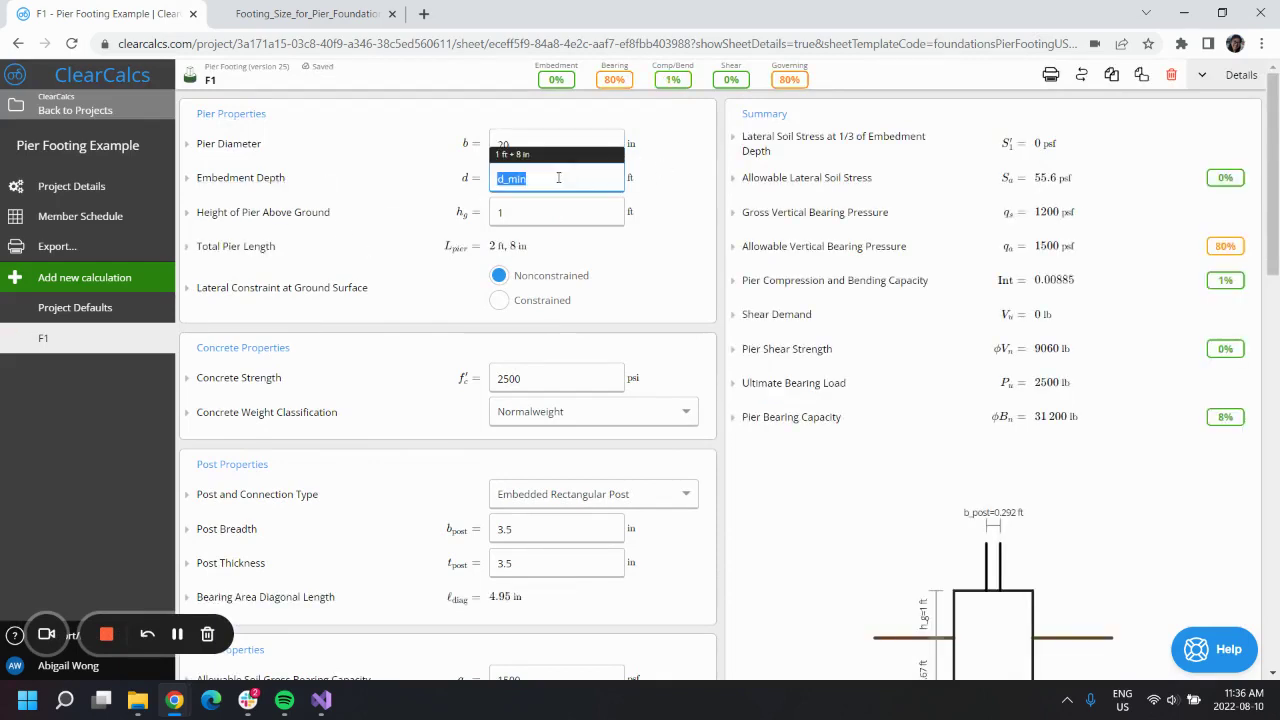
{"action": "left_click", "coordinate": [661, 189]}
{"action": "scroll", "coordinate": [661, 189], "scroll_direction": "down", "scroll_amount": 15}
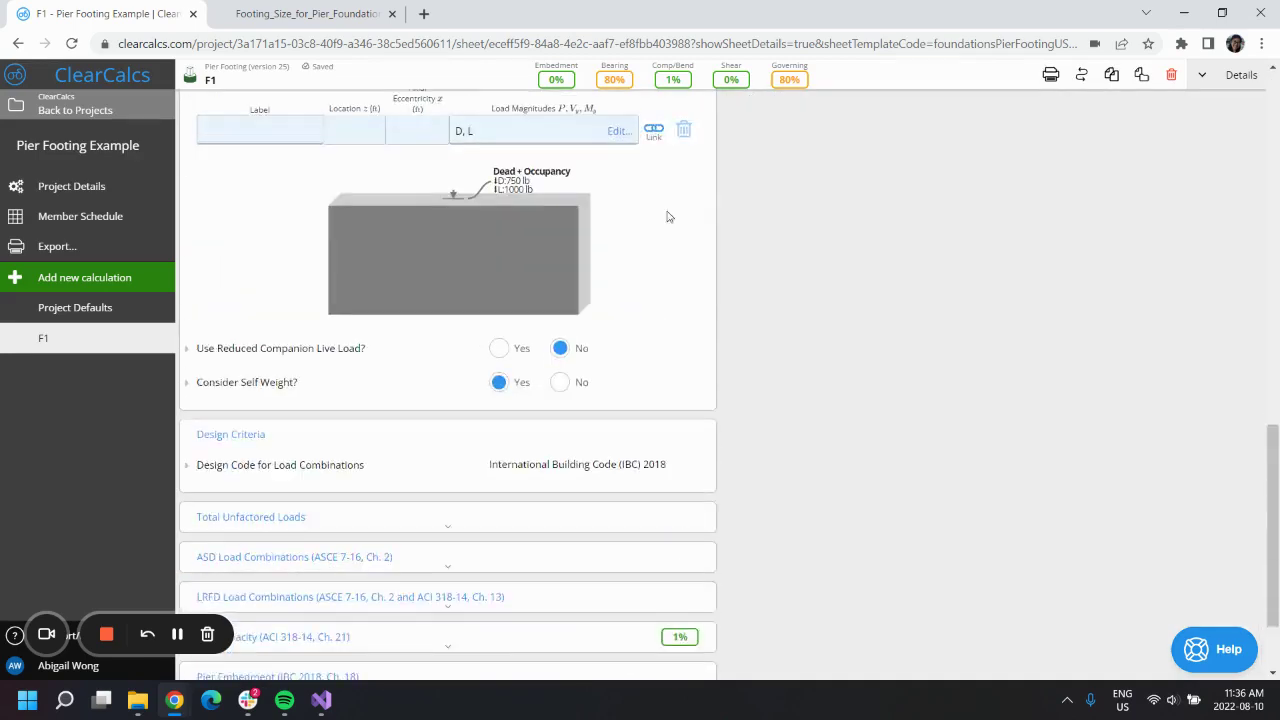
{"action": "left_click", "coordinate": [514, 568]}
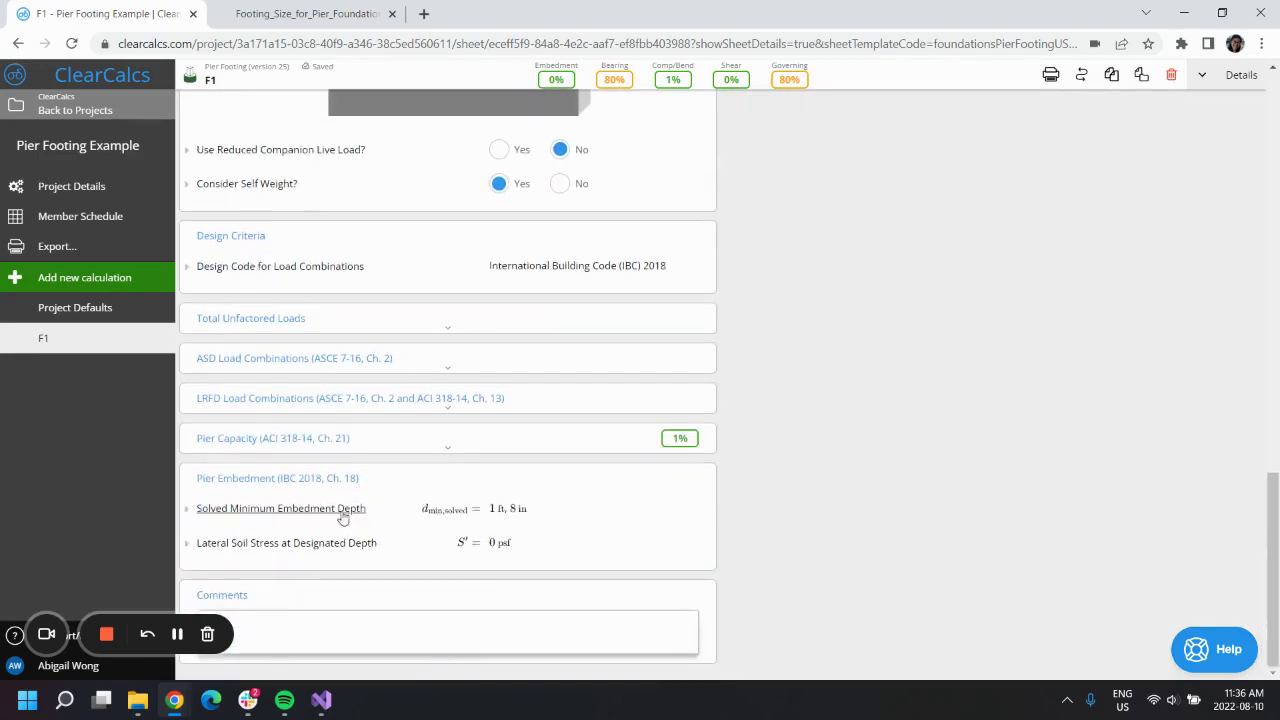
{"action": "left_click", "coordinate": [563, 513]}
{"action": "scroll", "coordinate": [571, 517], "scroll_direction": "down", "scroll_amount": 3}
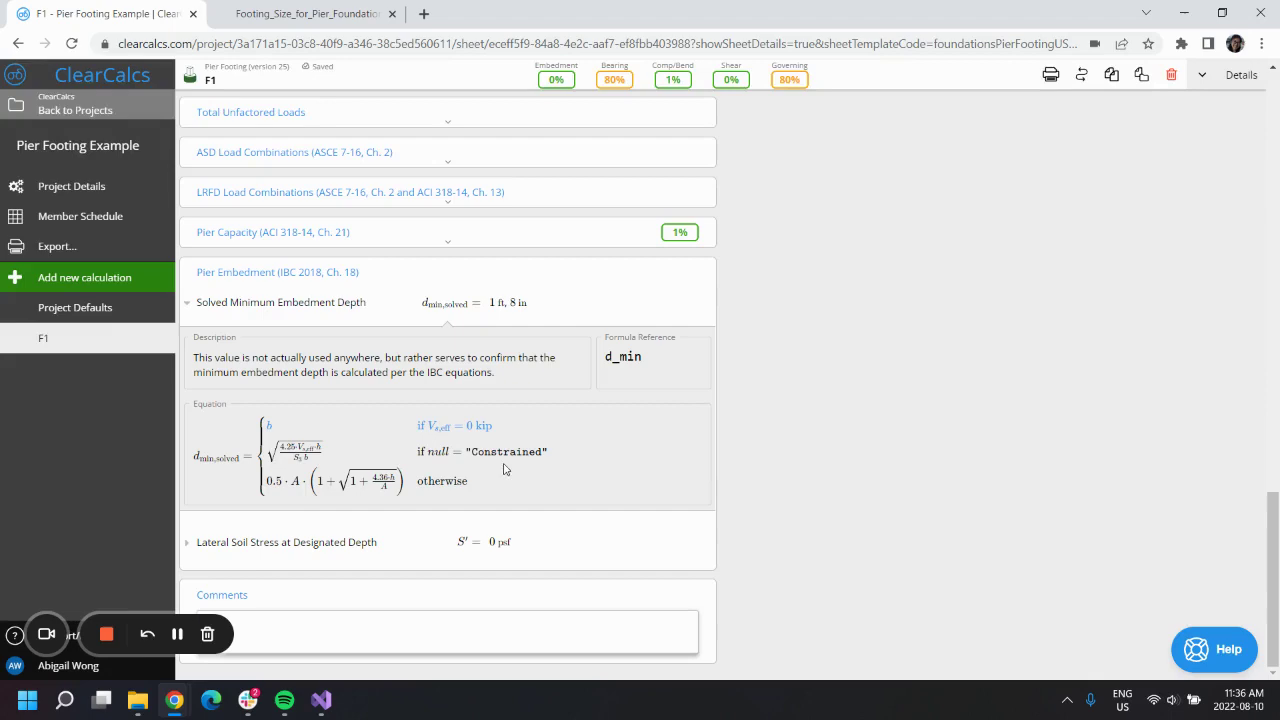
{"action": "scroll", "coordinate": [458, 497], "scroll_direction": "up", "scroll_amount": 15}
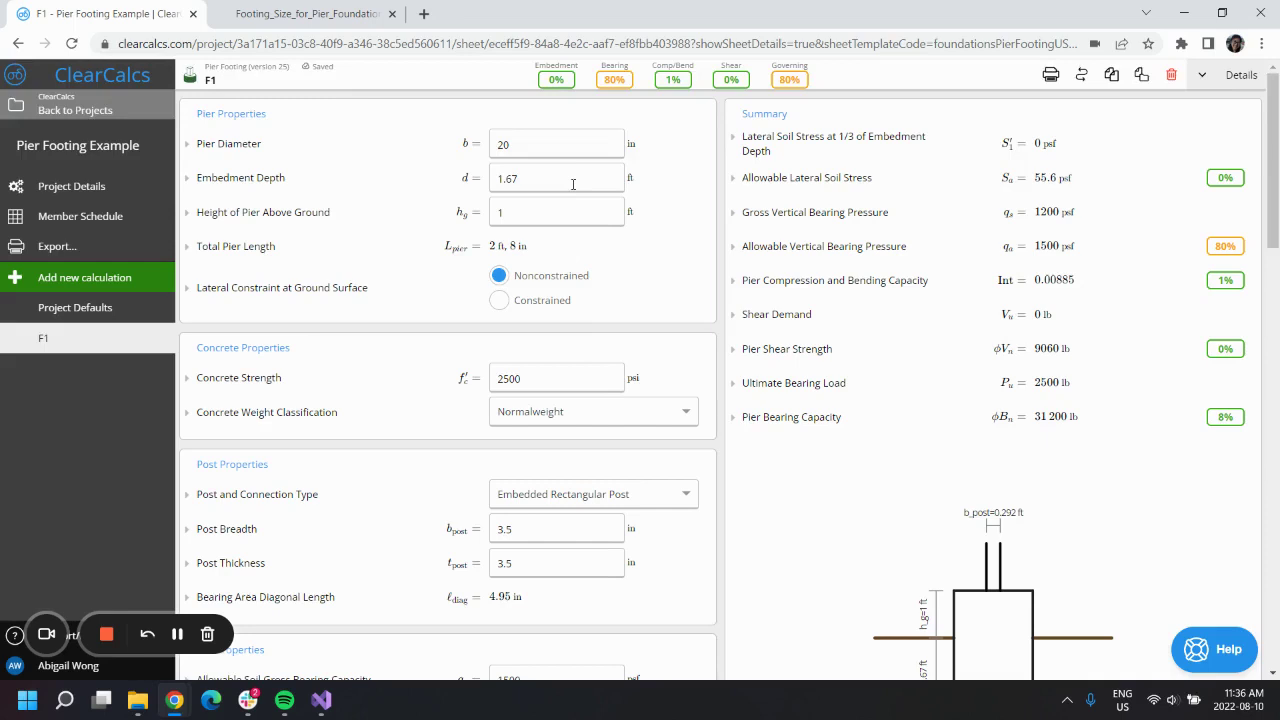
{"action": "left_click", "coordinate": [573, 180]}
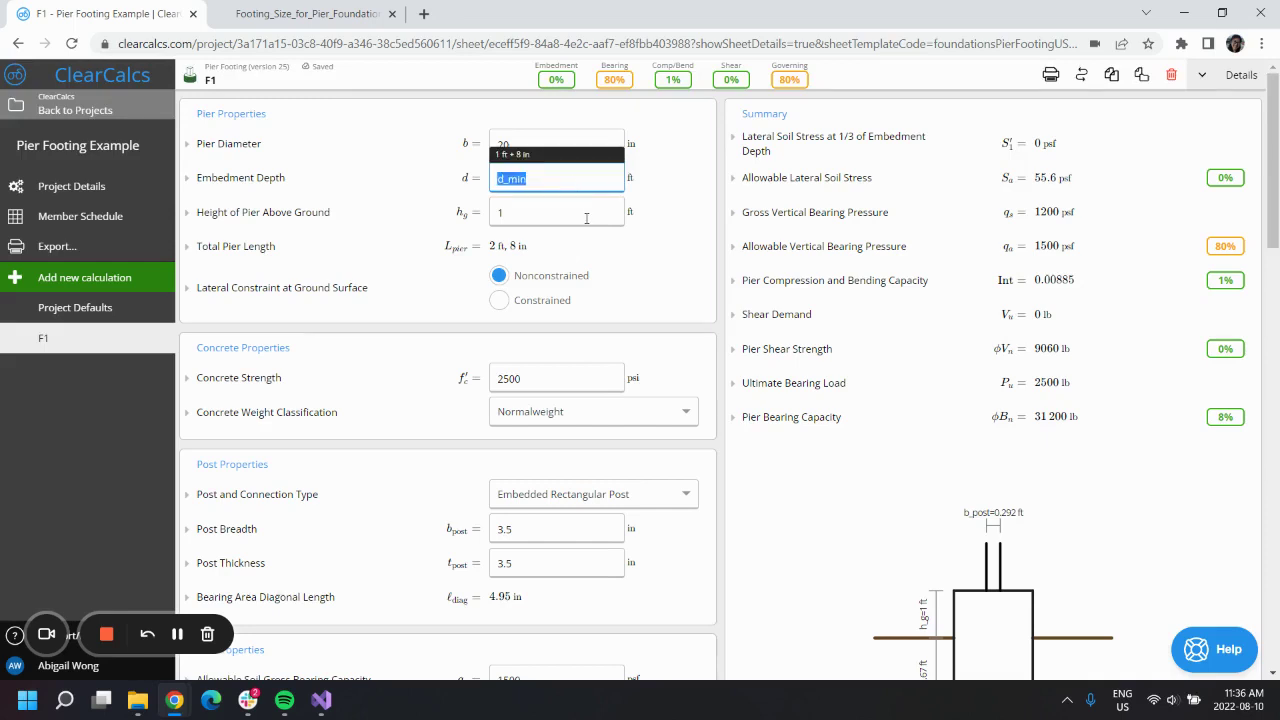
{"action": "left_click", "coordinate": [586, 218]}
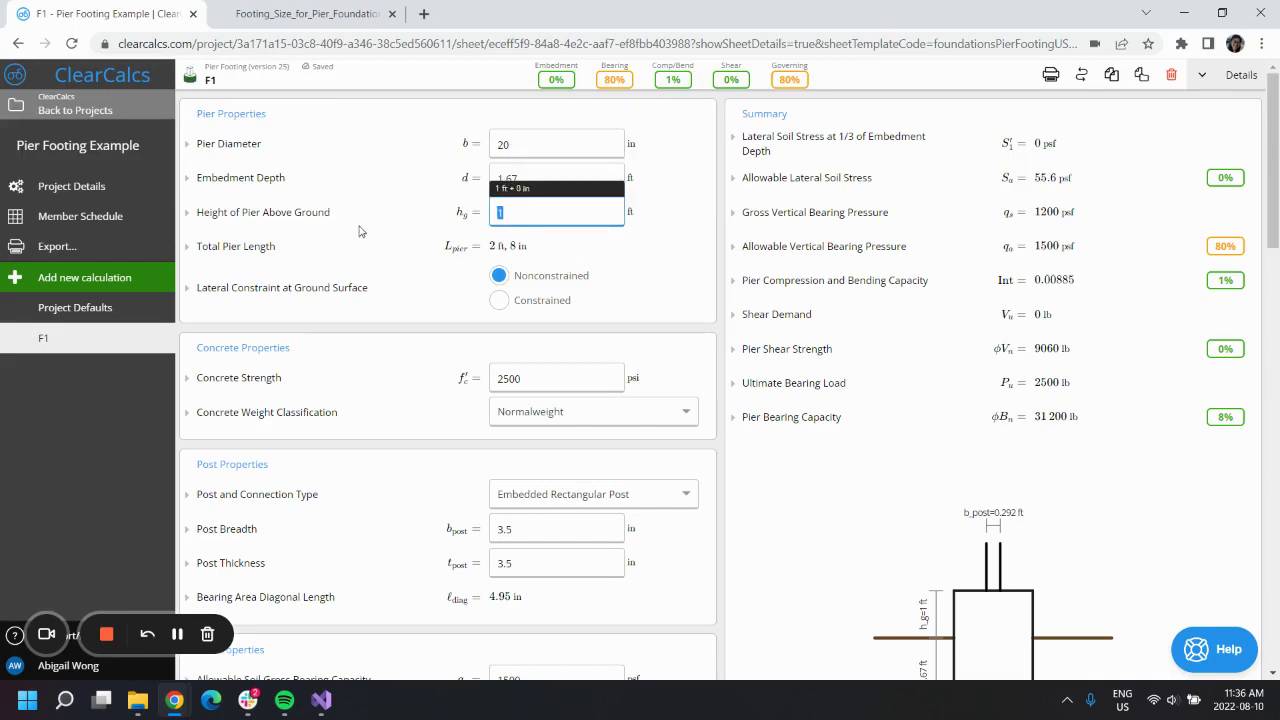
{"action": "left_click", "coordinate": [316, 226]}
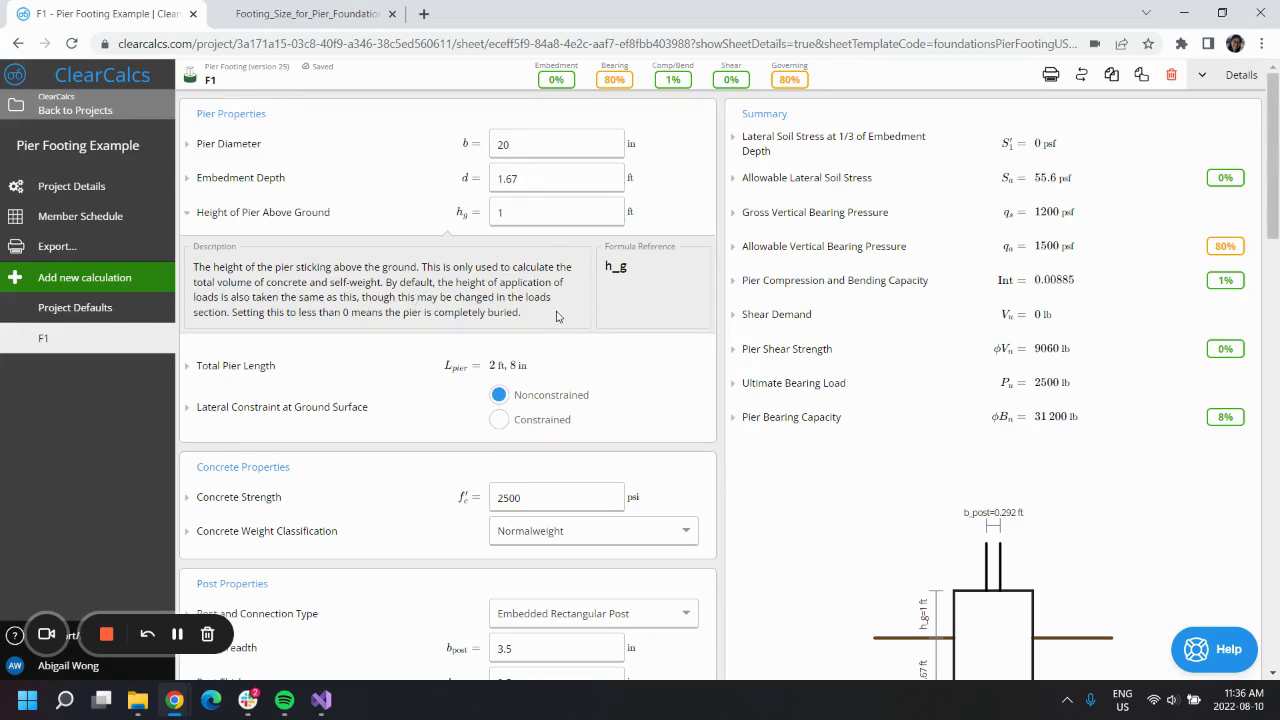
{"action": "scroll", "coordinate": [1000, 500], "scroll_direction": "down", "scroll_amount": 1}
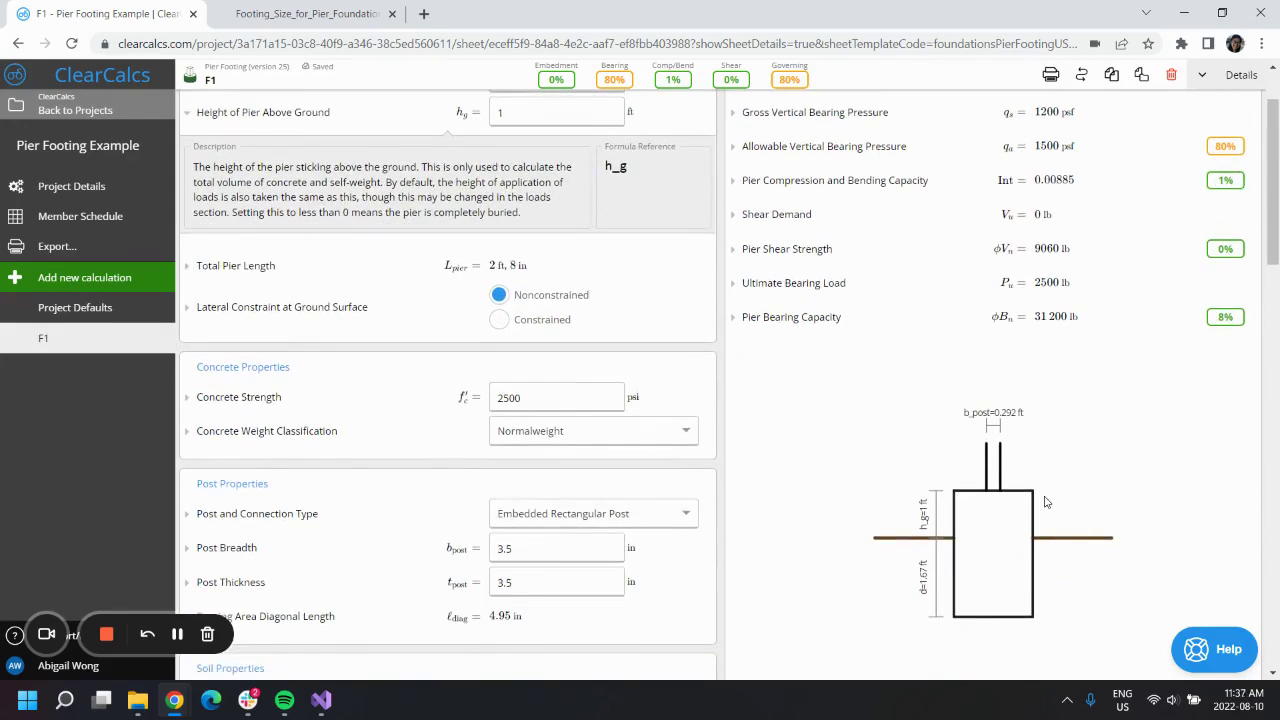
{"action": "scroll", "coordinate": [938, 560], "scroll_direction": "up", "scroll_amount": 1}
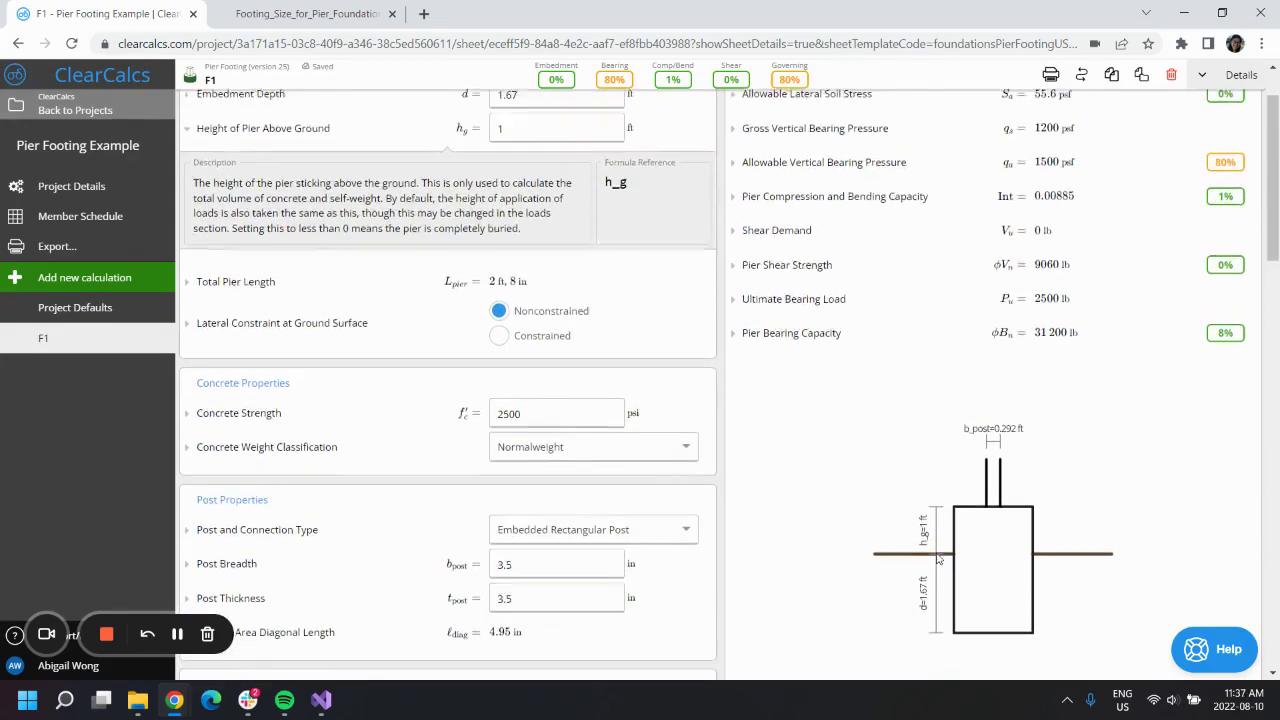
{"action": "scroll", "coordinate": [816, 494], "scroll_direction": "up", "scroll_amount": 1}
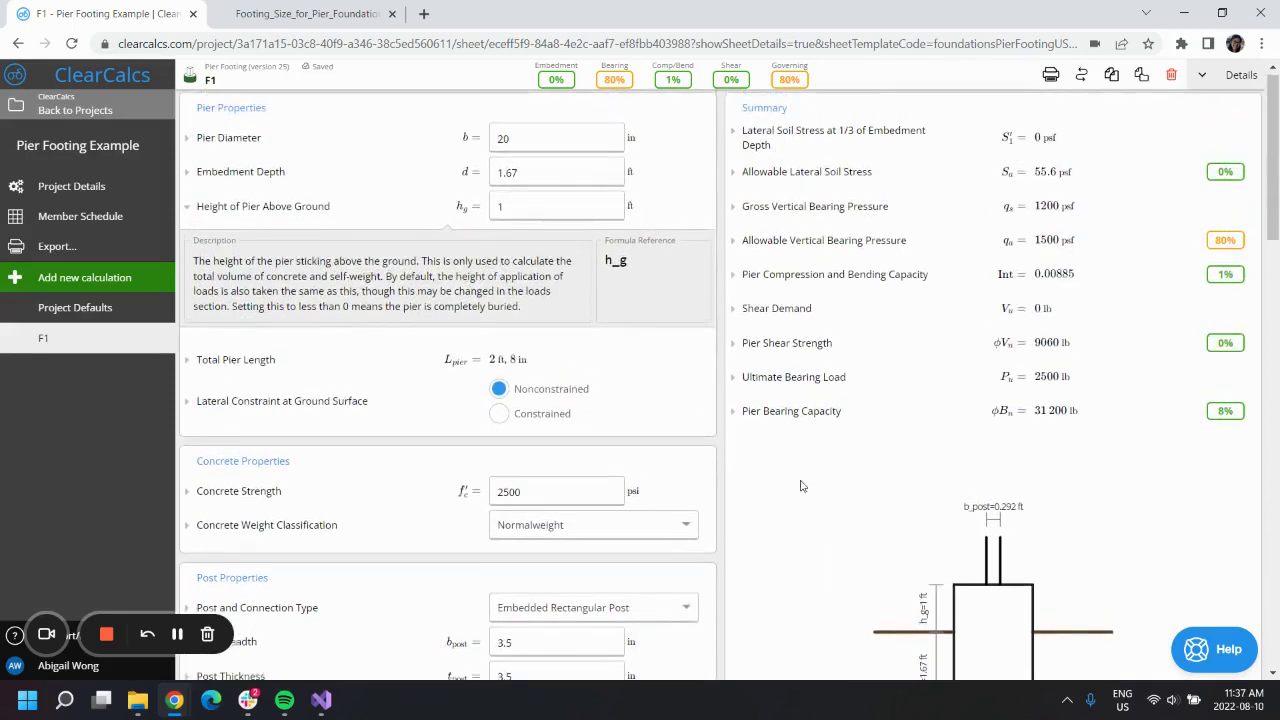
{"action": "left_click", "coordinate": [321, 215]}
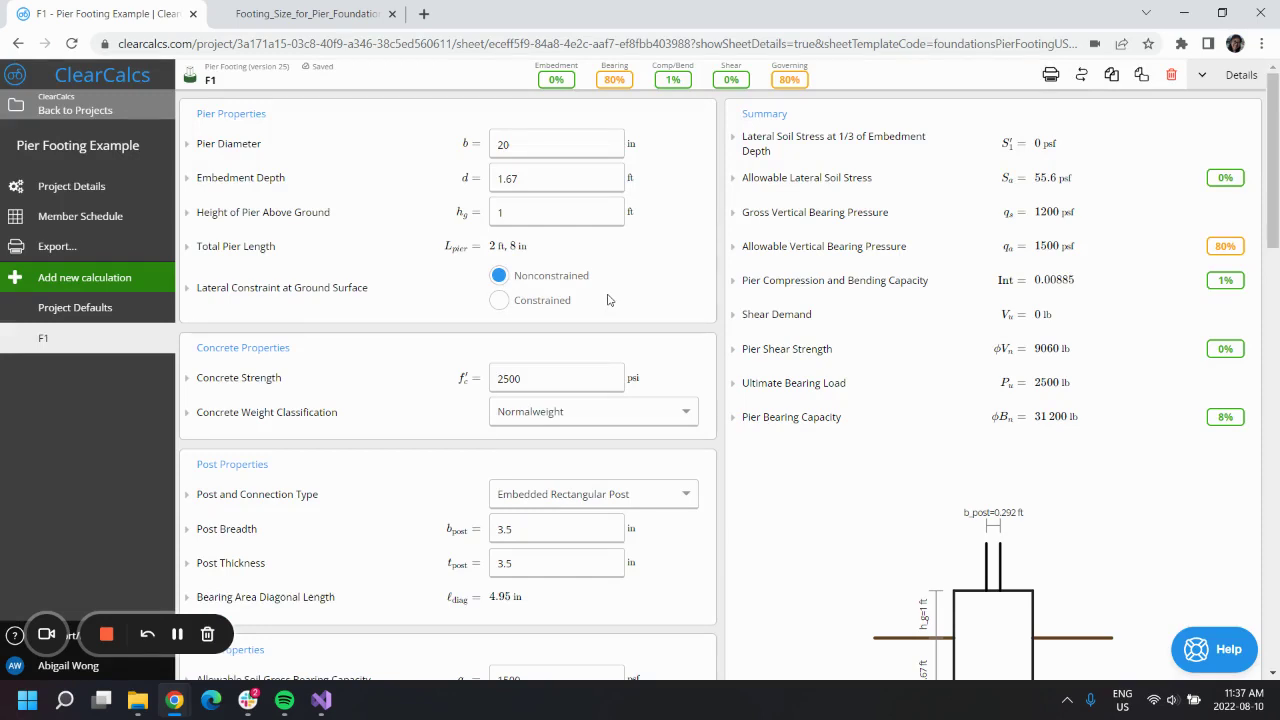
- Set post breadth and post thickness to 4 in, giving a 5.66 in bearing diagonal
{"action": "scroll", "coordinate": [601, 290], "scroll_direction": "down", "scroll_amount": 1}
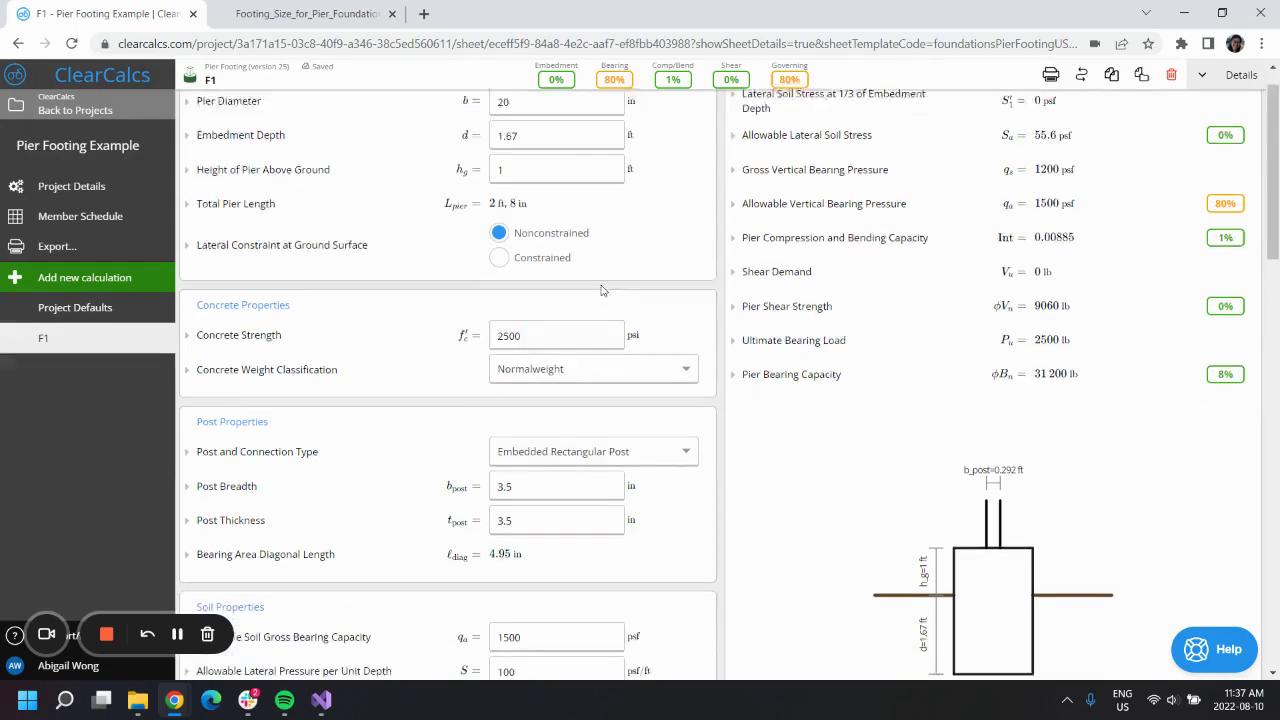
{"action": "scroll", "coordinate": [601, 290], "scroll_direction": "down", "scroll_amount": 3}
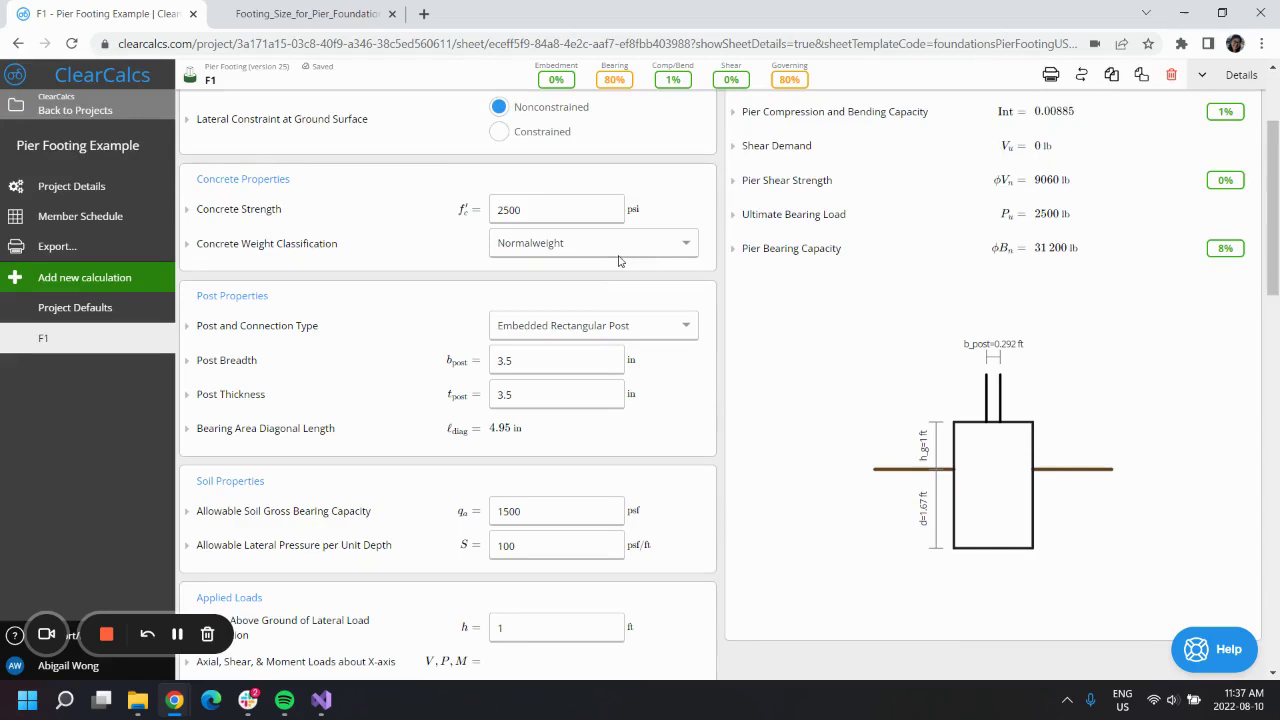
{"action": "scroll", "coordinate": [591, 250], "scroll_direction": "down", "scroll_amount": 2}
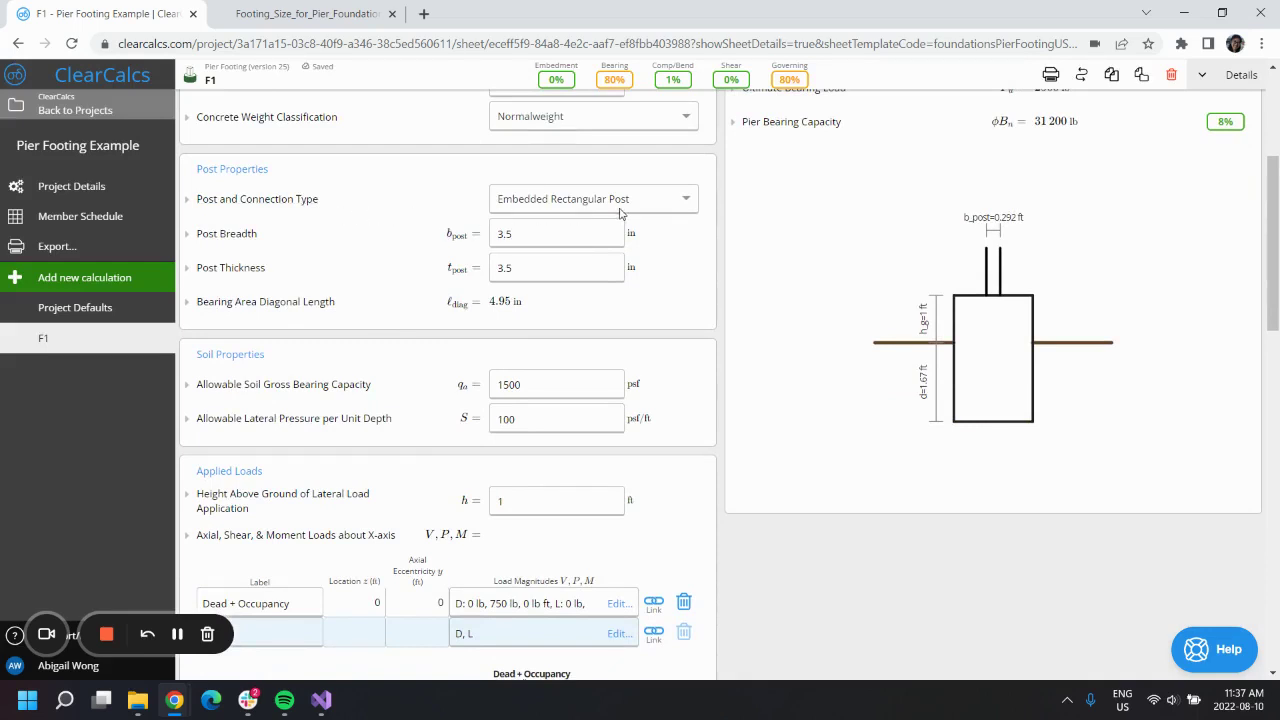
{"action": "left_click", "coordinate": [612, 233]}
{"action": "type", "text": "4"}
{"action": "left_click", "coordinate": [583, 270]}
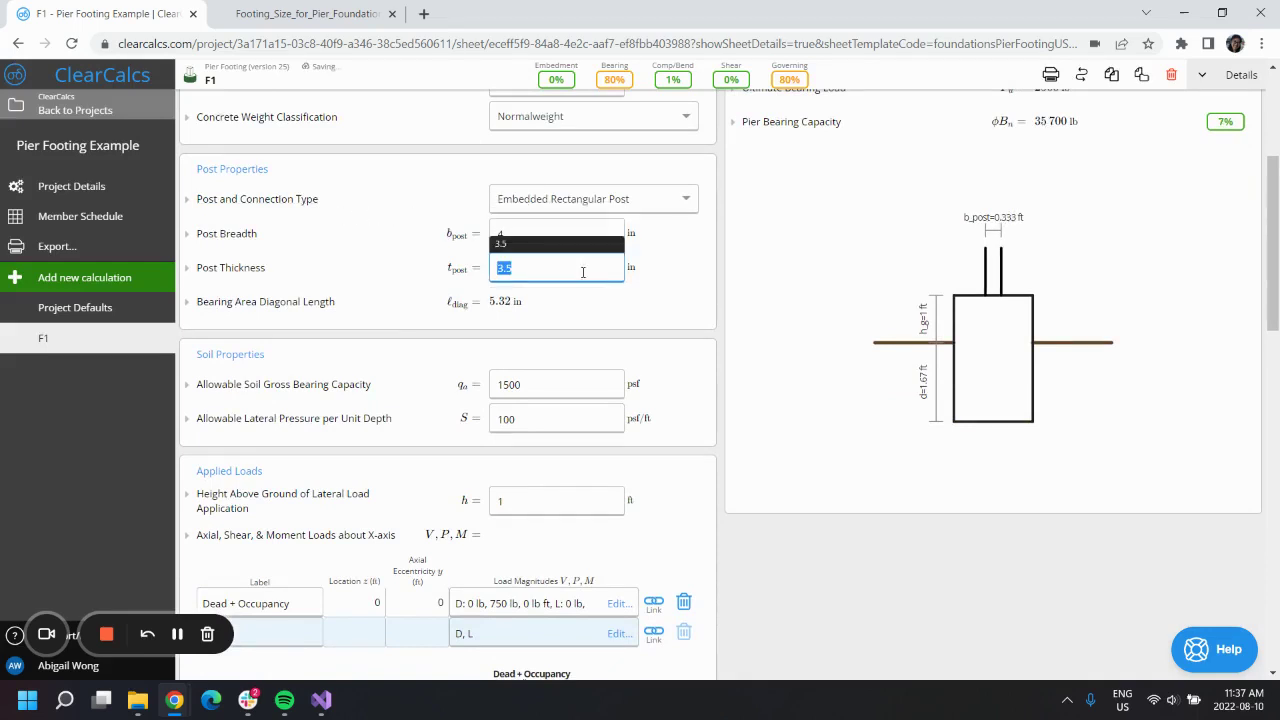
{"action": "type", "text": "4"}
{"action": "left_click", "coordinate": [677, 272]}
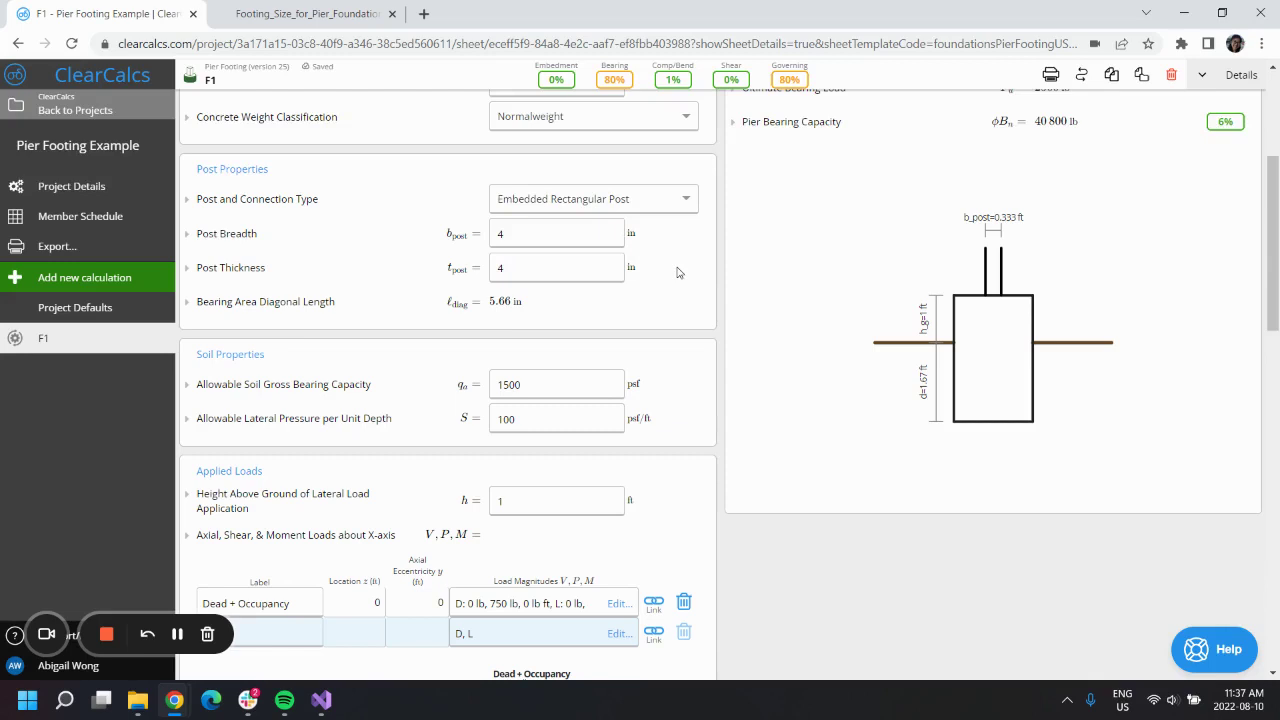
- Review the allowable soil bearing capacity explanation, noting 1,500 psf for clays, then collapse it
{"action": "scroll", "coordinate": [652, 325], "scroll_direction": "down", "scroll_amount": 1}
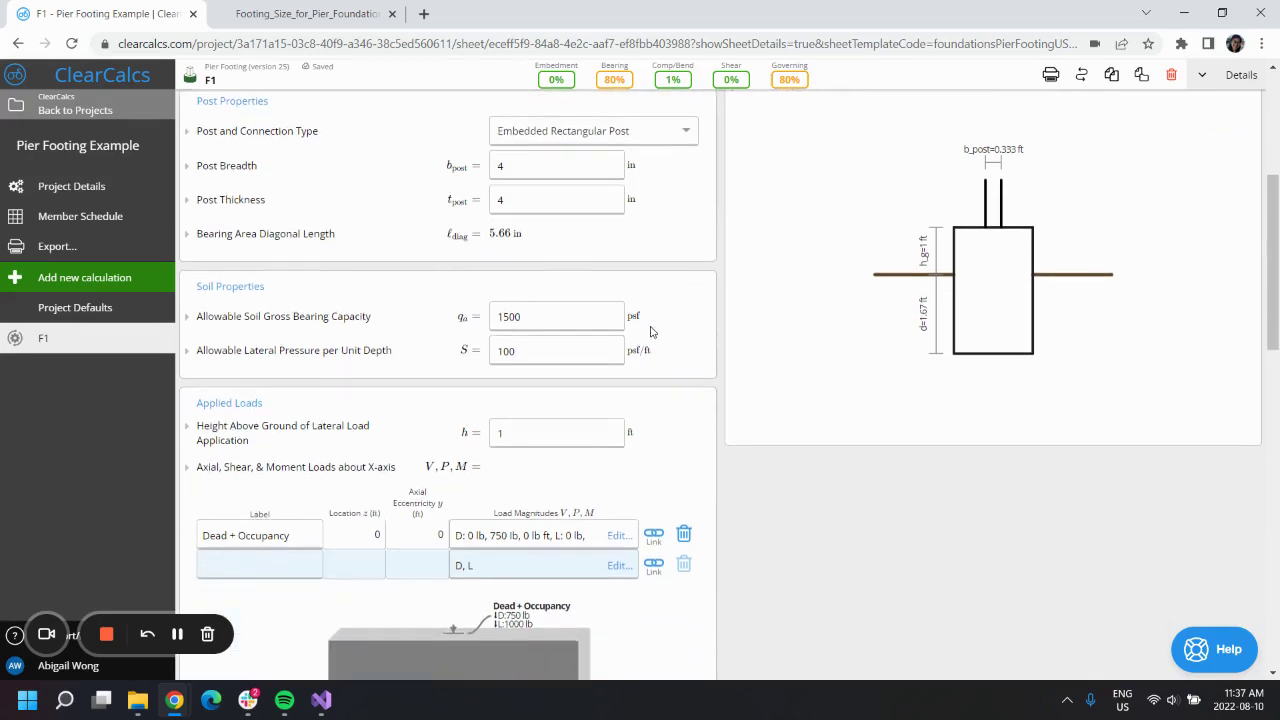
{"action": "left_click", "coordinate": [365, 318]}
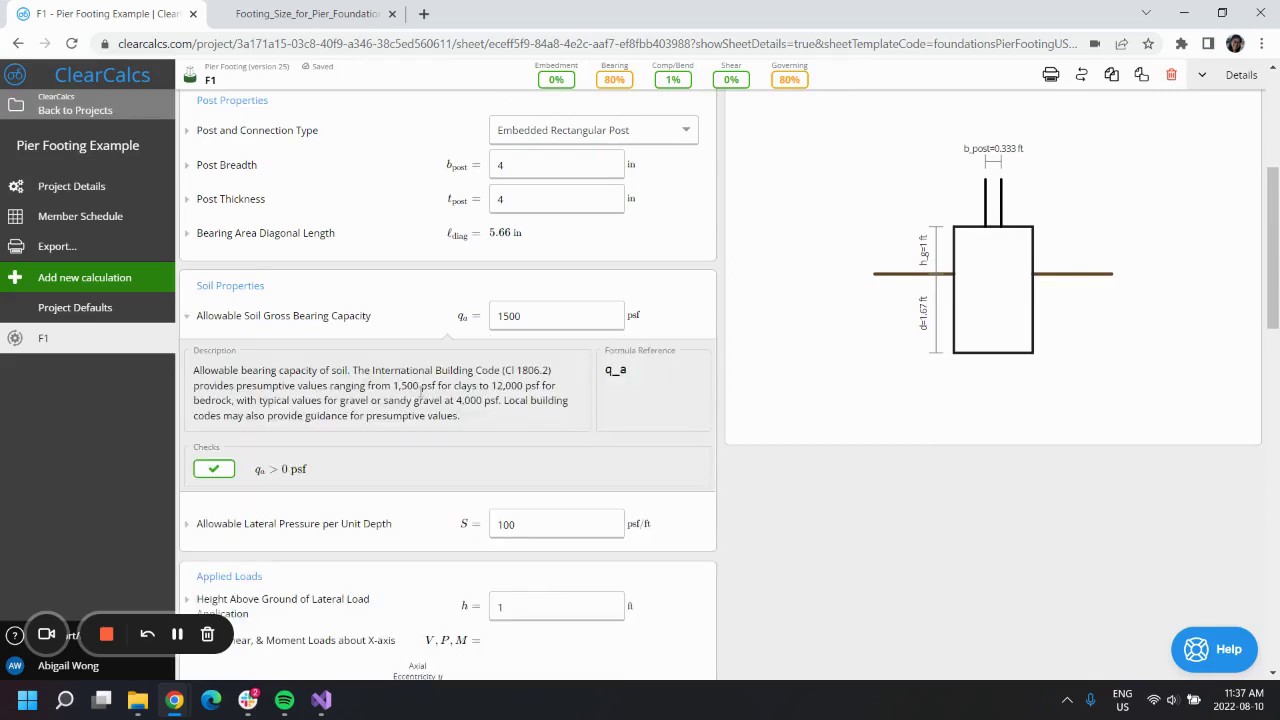
{"action": "left_click_drag", "start_coordinate": [393, 387], "coordinate": [485, 386]}
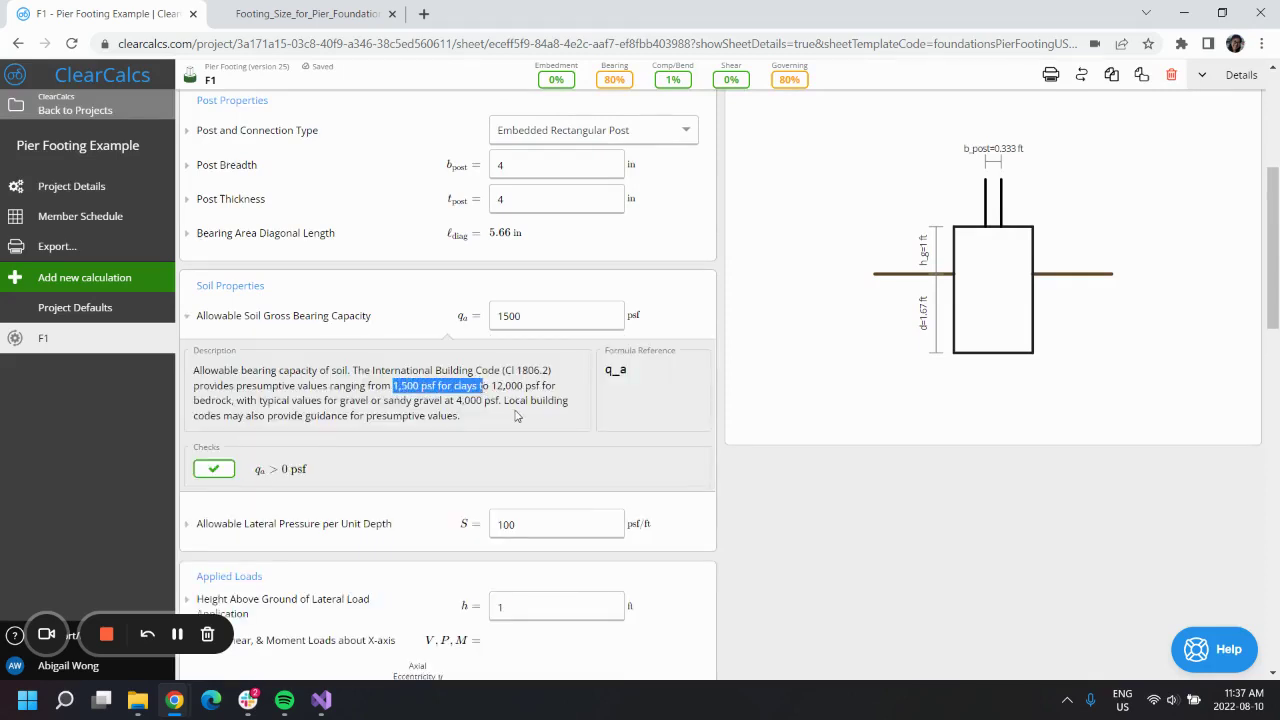
{"action": "left_click", "coordinate": [518, 417]}
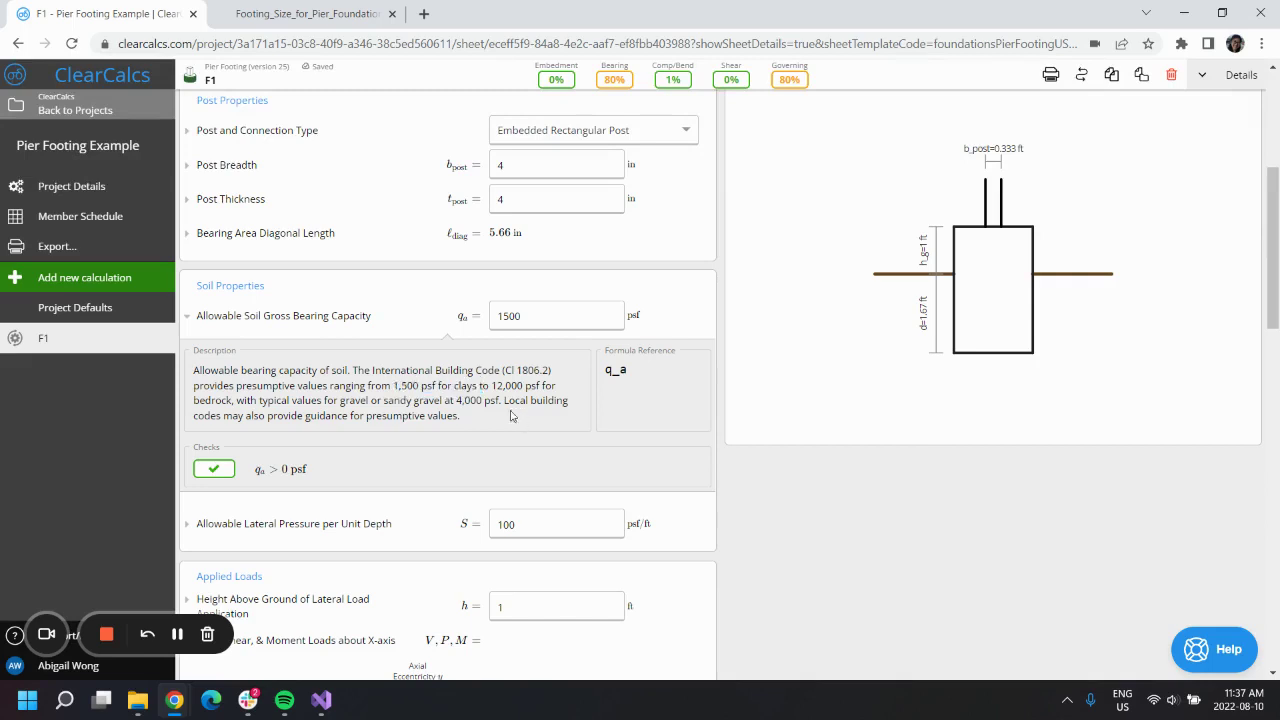
{"action": "left_click", "coordinate": [305, 318]}
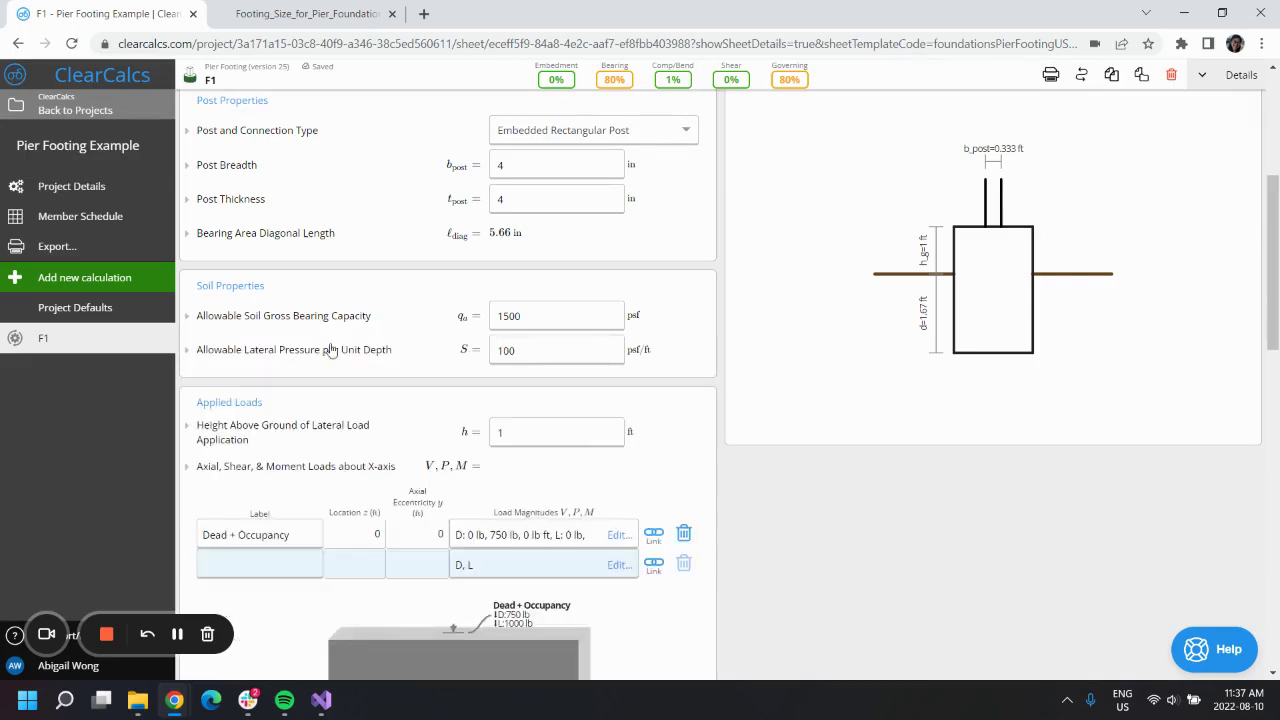
{"action": "scroll", "coordinate": [355, 364], "scroll_direction": "down", "scroll_amount": 1}
{"action": "scroll", "coordinate": [355, 364], "scroll_direction": "down", "scroll_amount": 3}
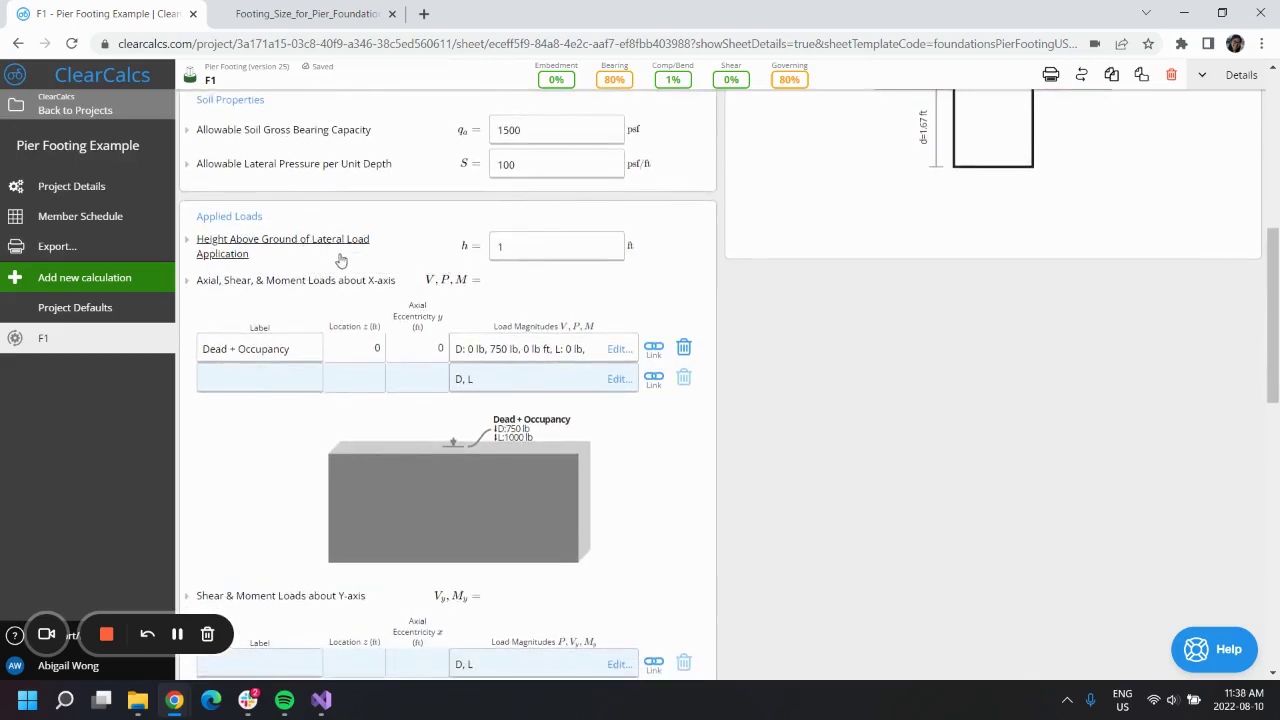
- Enter 15*50 (750 lb) as the Dead + Occupancy dead vertical load and check the PDF's deck loads
{"action": "left_click", "coordinate": [518, 254]}
{"action": "left_click", "coordinate": [576, 345]}
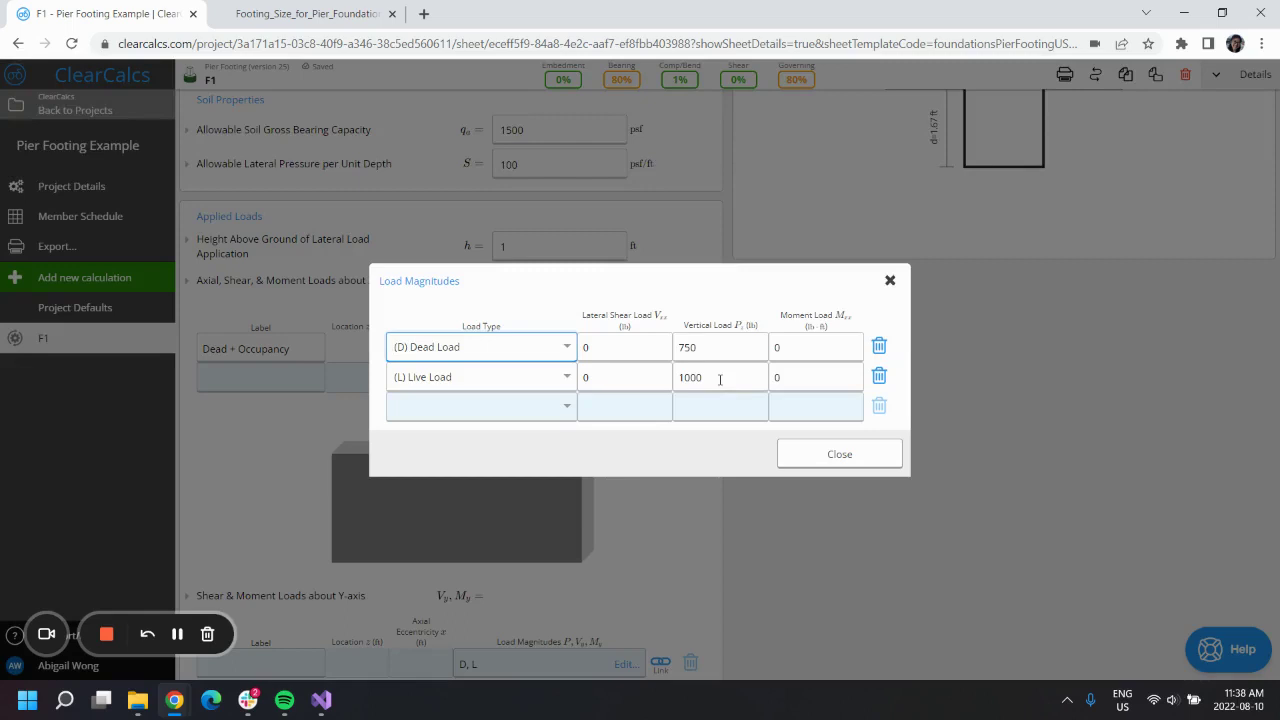
{"action": "left_click", "coordinate": [706, 350]}
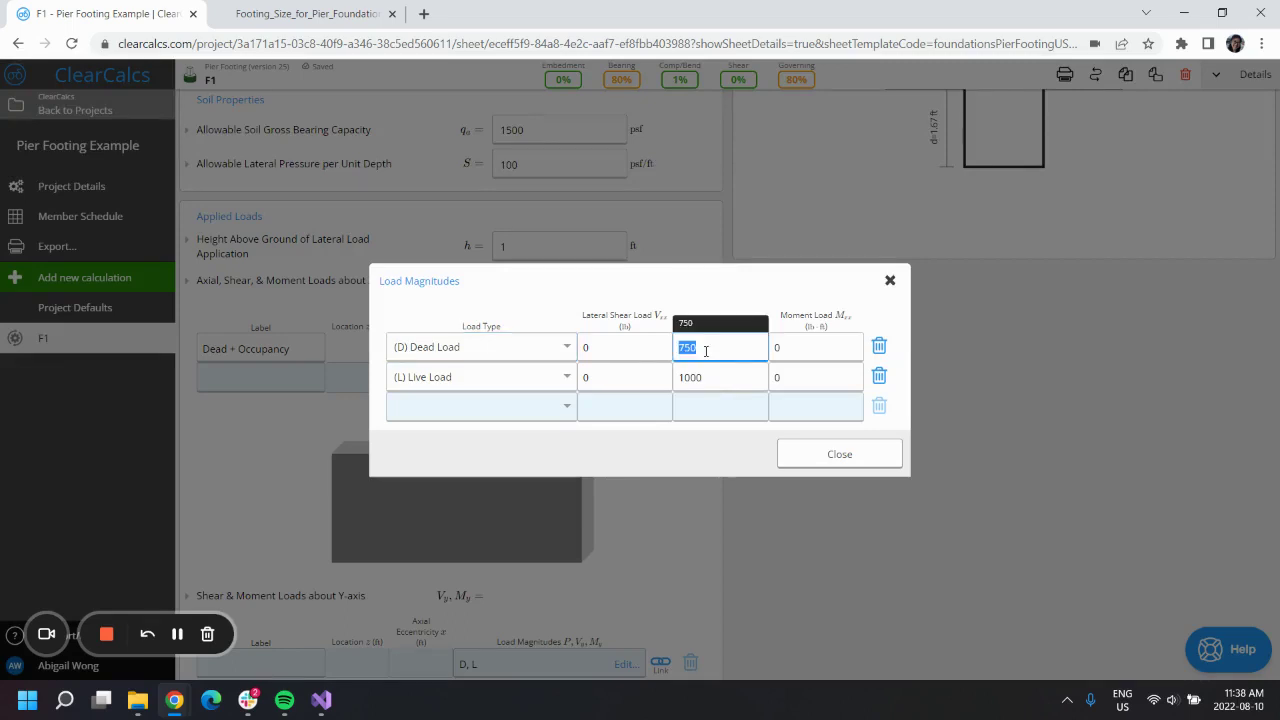
{"action": "type", "text": "15"}
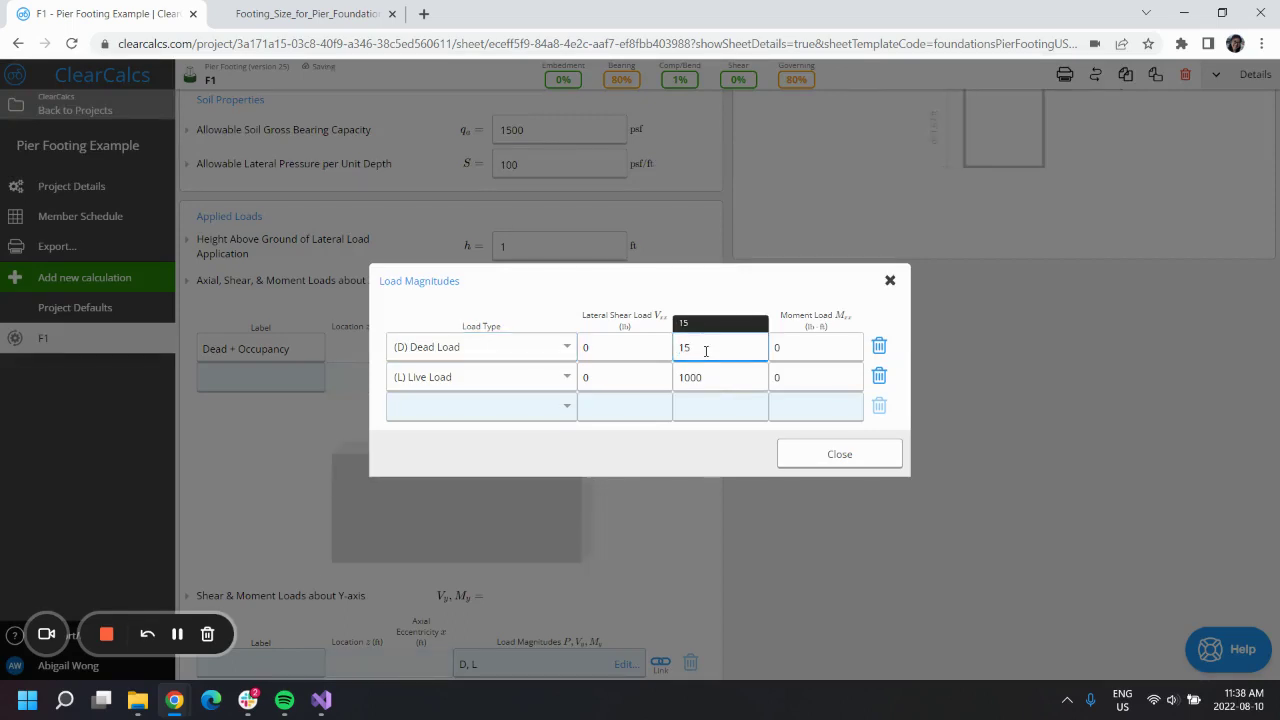
{"action": "type", "text": "*50"}
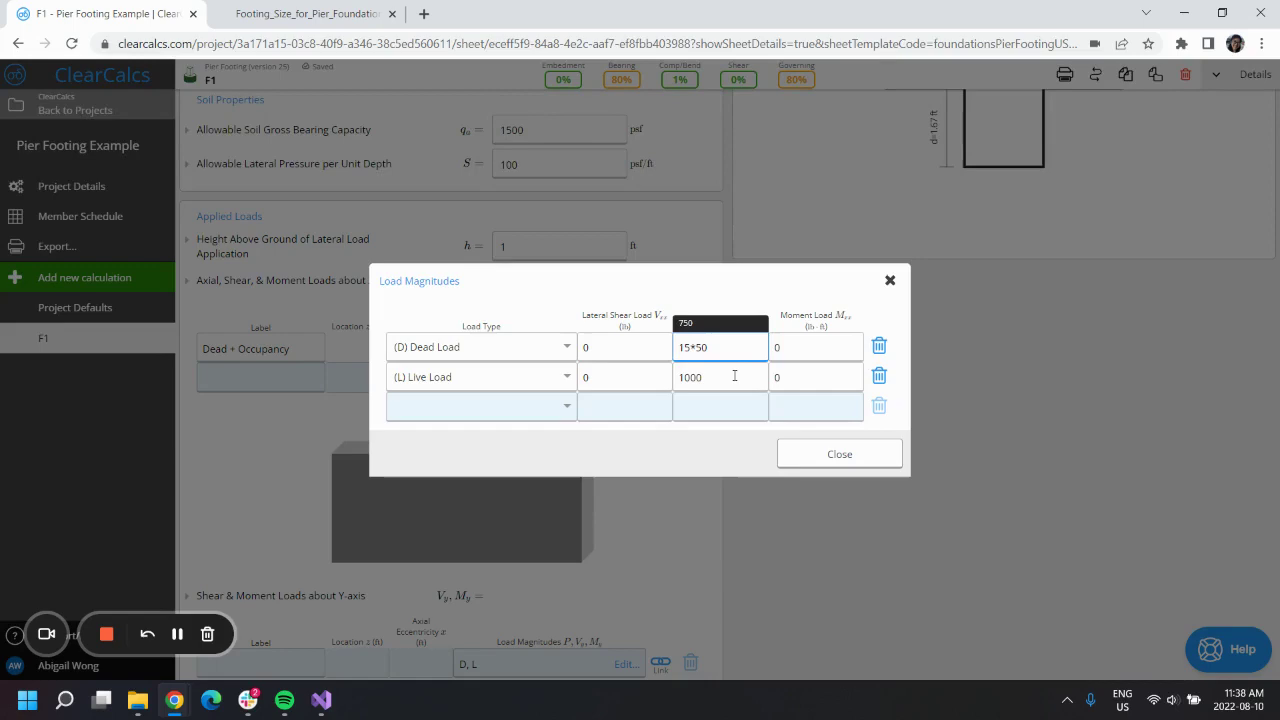
{"action": "left_click", "coordinate": [312, 14]}
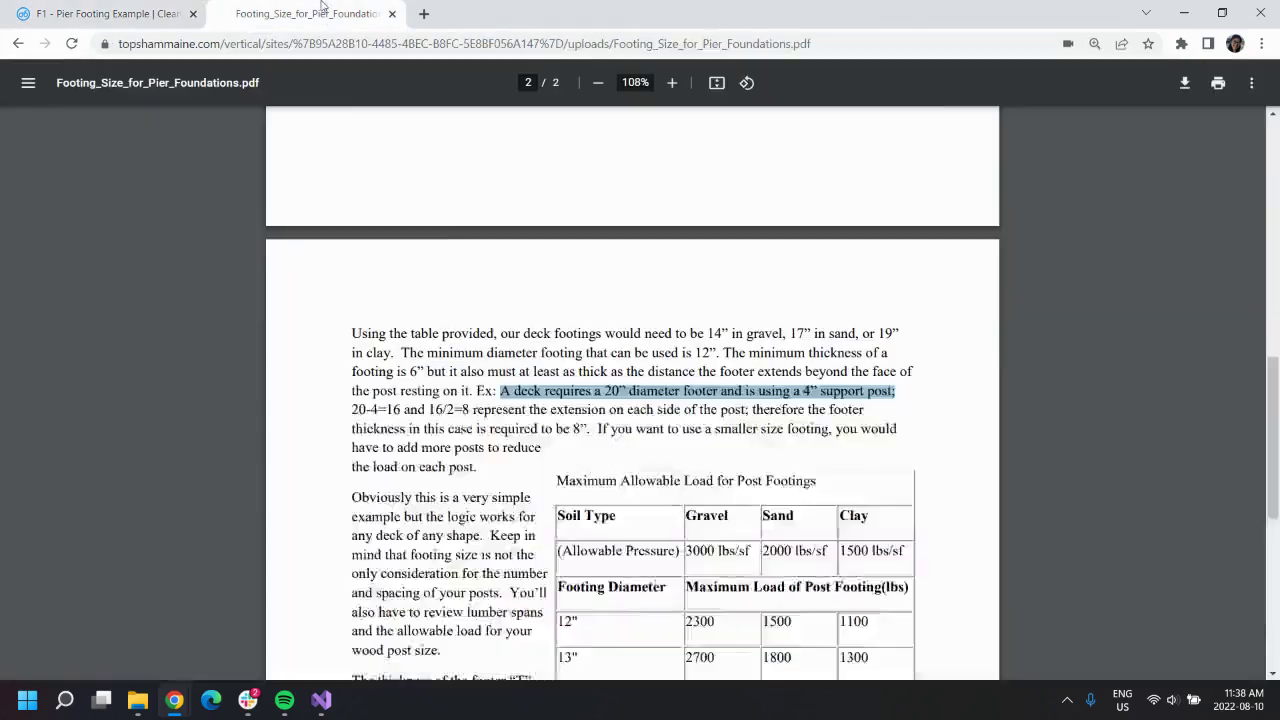
{"action": "scroll", "coordinate": [694, 371], "scroll_direction": "up", "scroll_amount": 7}
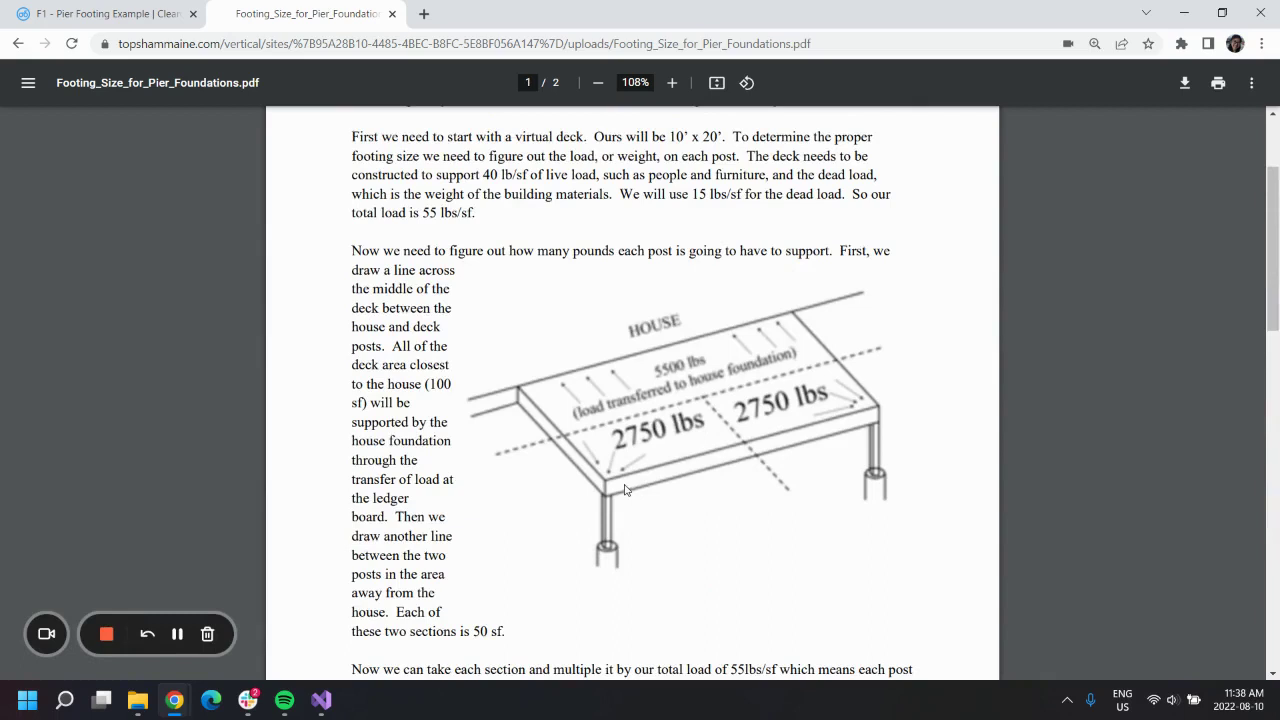
- Enter 40*50 (2000 lb) as the live vertical load and close the Load Magnitudes editor
{"action": "left_click", "coordinate": [138, 14]}
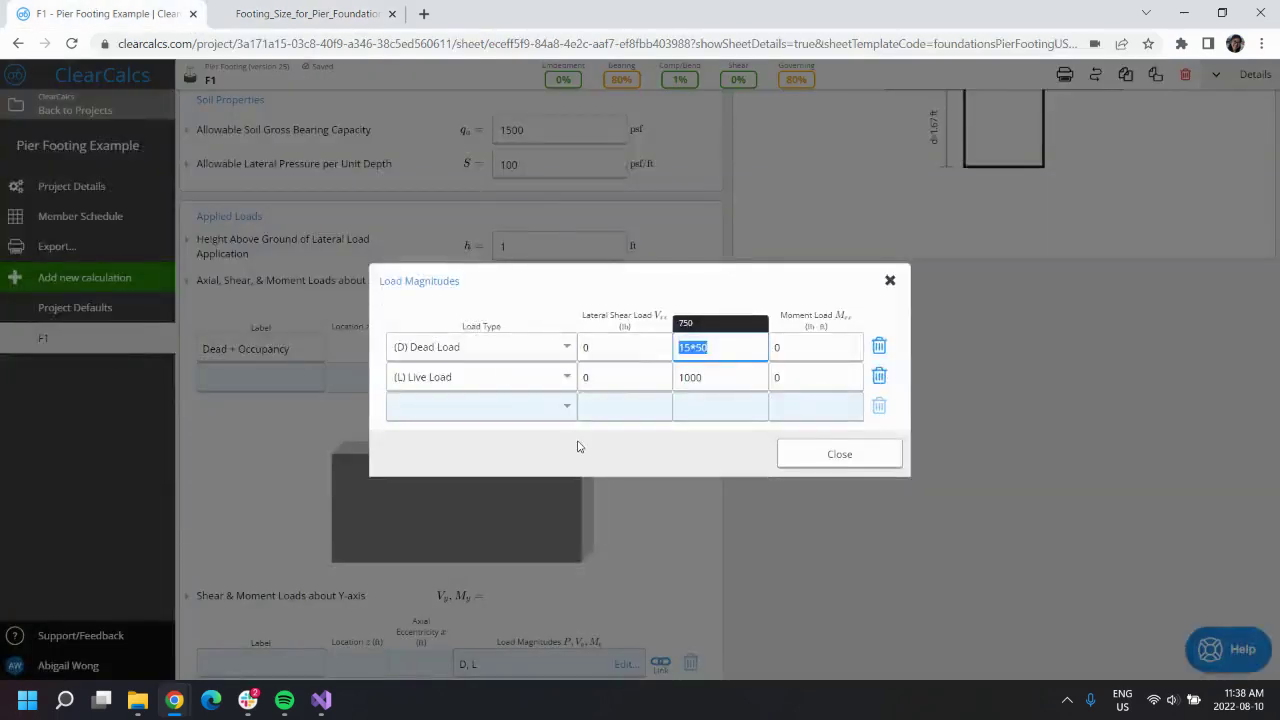
{"action": "left_click", "coordinate": [735, 361]}
{"action": "left_click", "coordinate": [743, 382]}
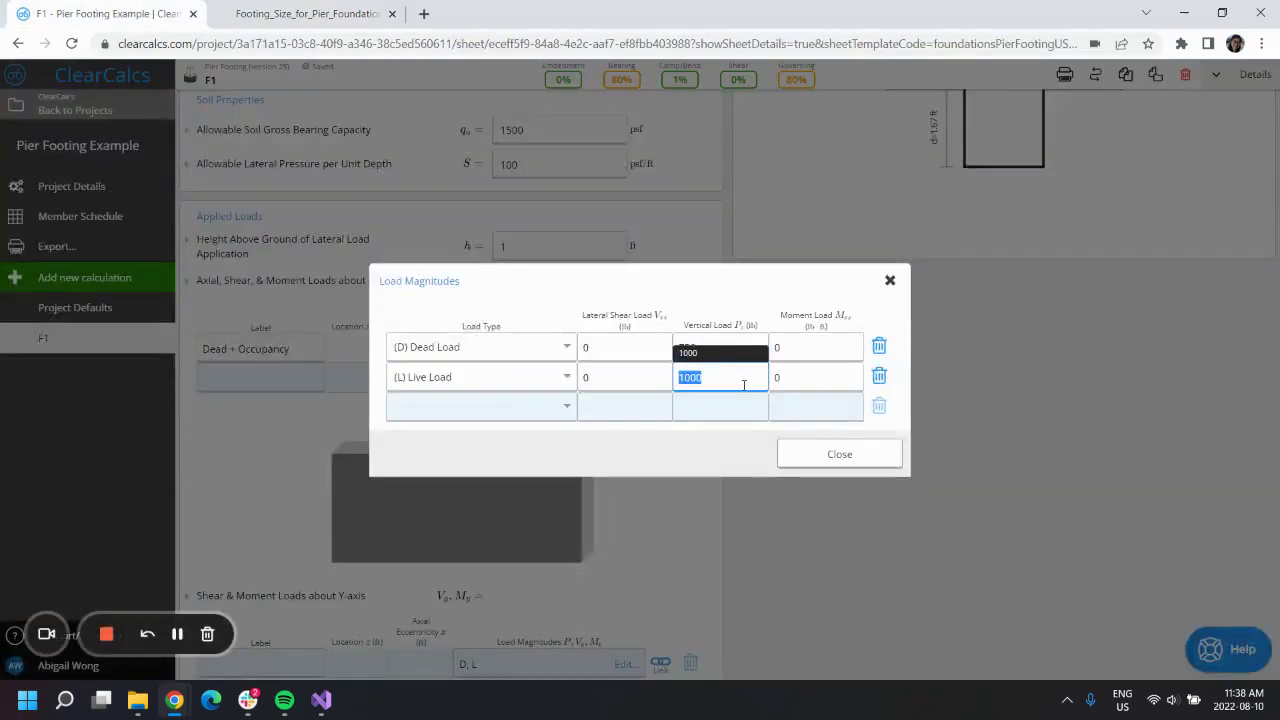
{"action": "left_click", "coordinate": [737, 440]}
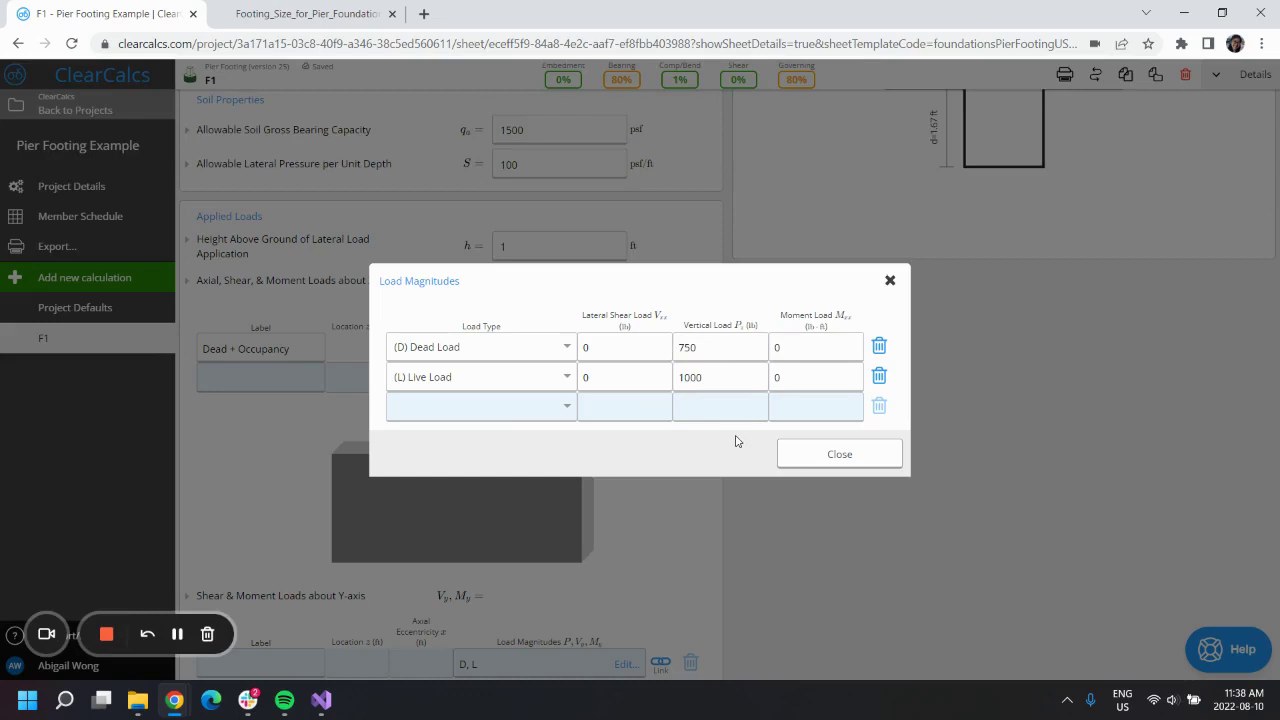
{"action": "left_click", "coordinate": [734, 382]}
{"action": "type", "text": "4"}
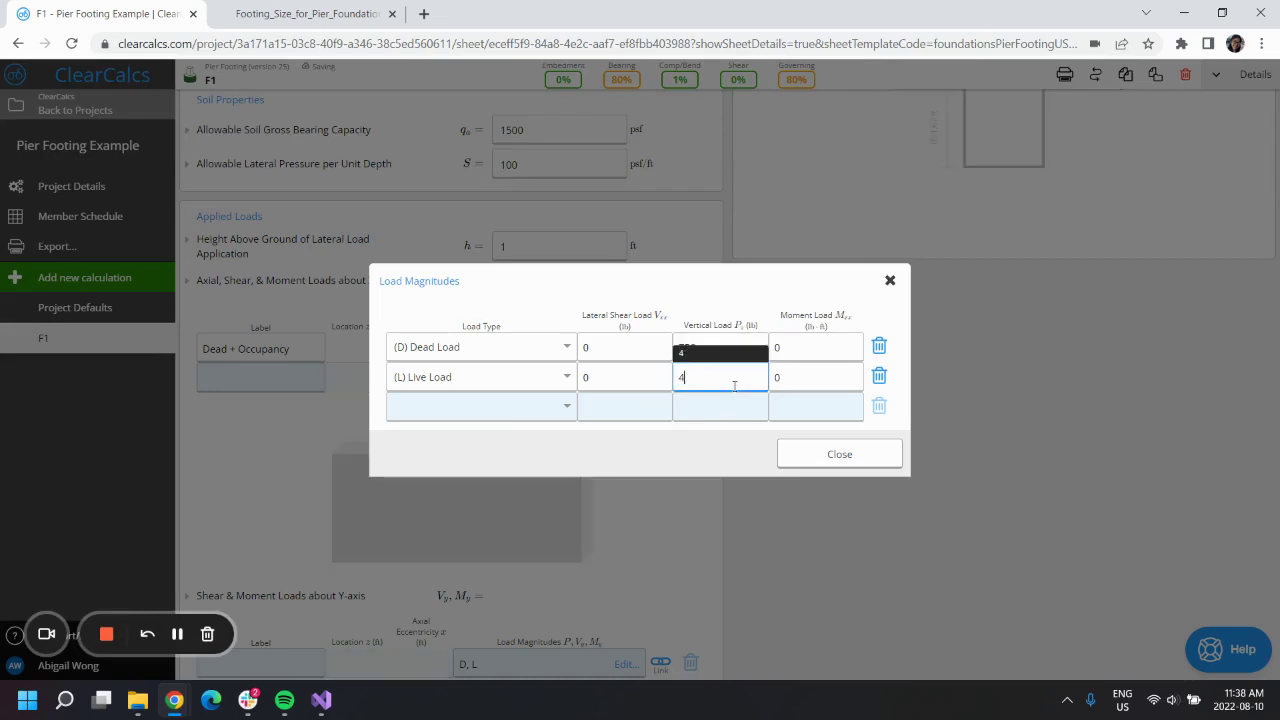
{"action": "type", "text": "0*50"}
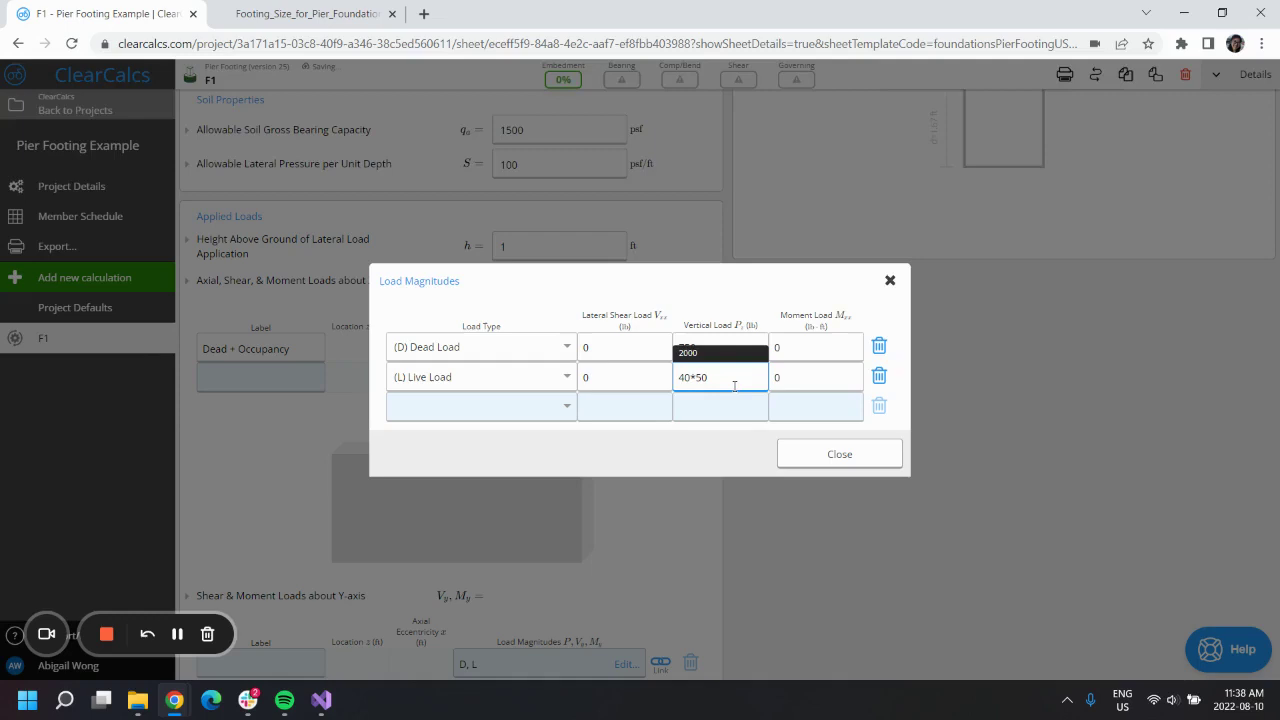
{"action": "left_click", "coordinate": [729, 442]}
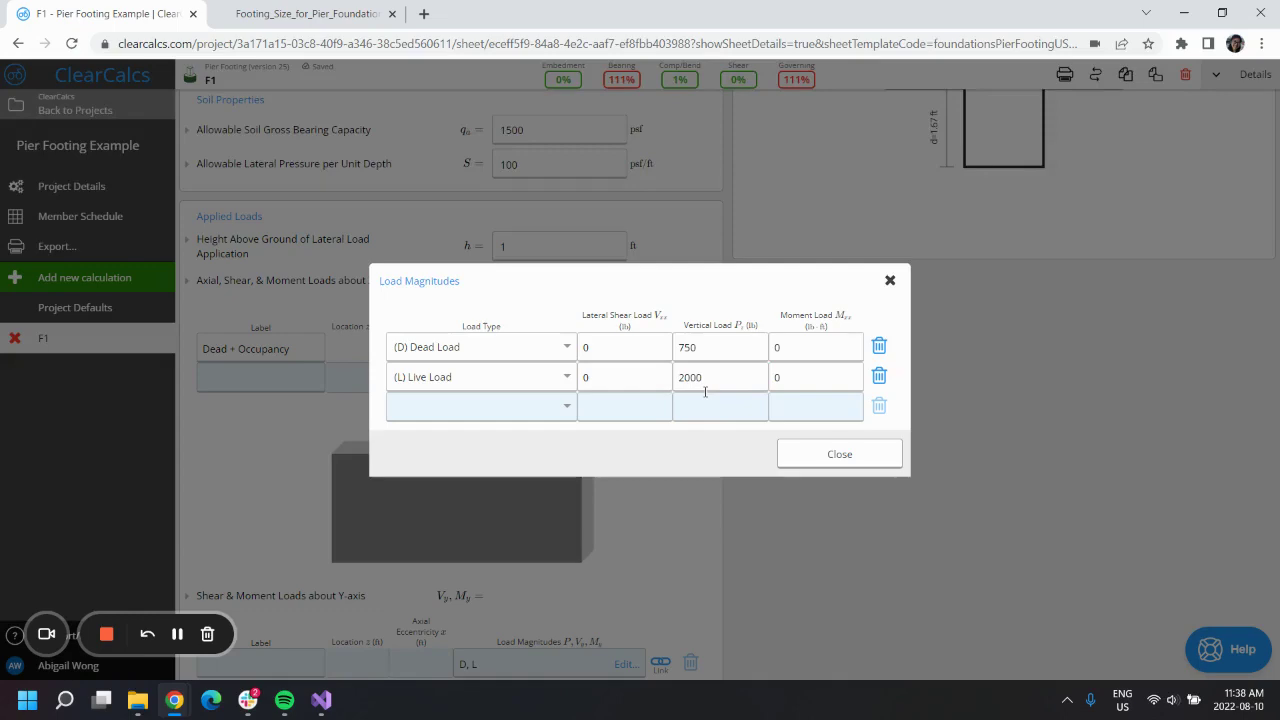
{"action": "left_click", "coordinate": [290, 12]}
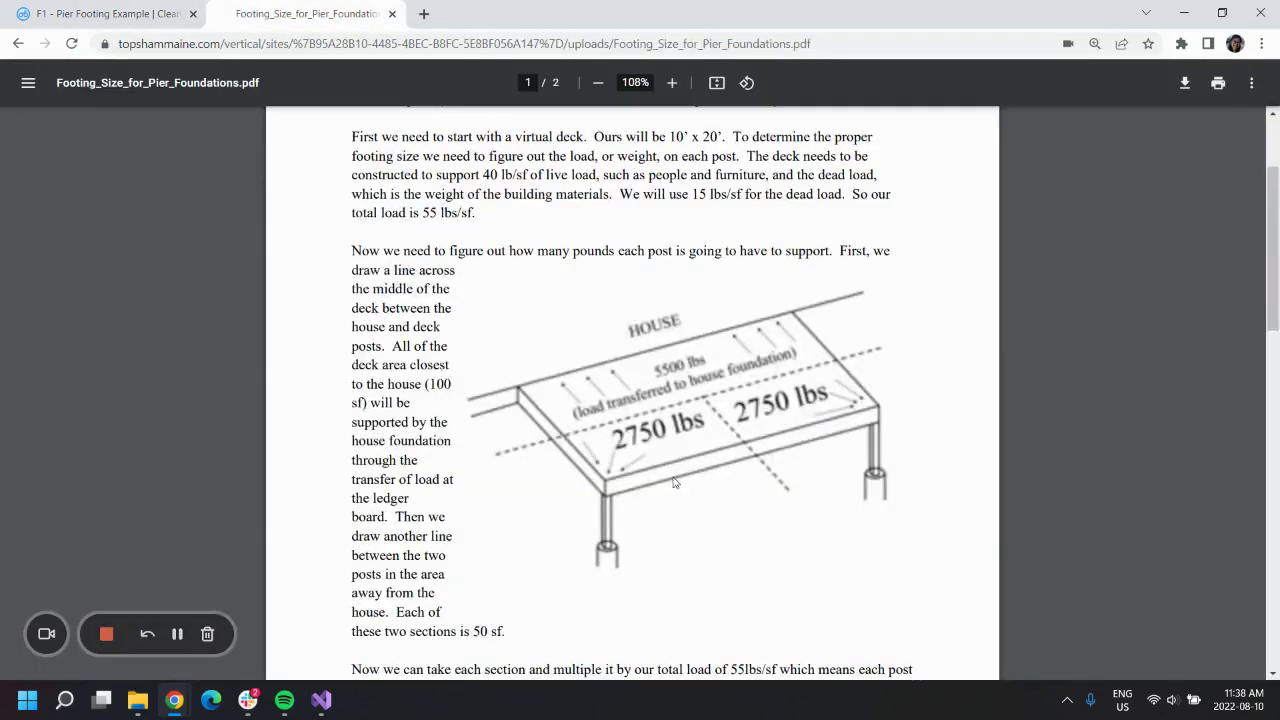
{"action": "key", "text": "ctrl+Tab"}
{"action": "left_click", "coordinate": [797, 461]}
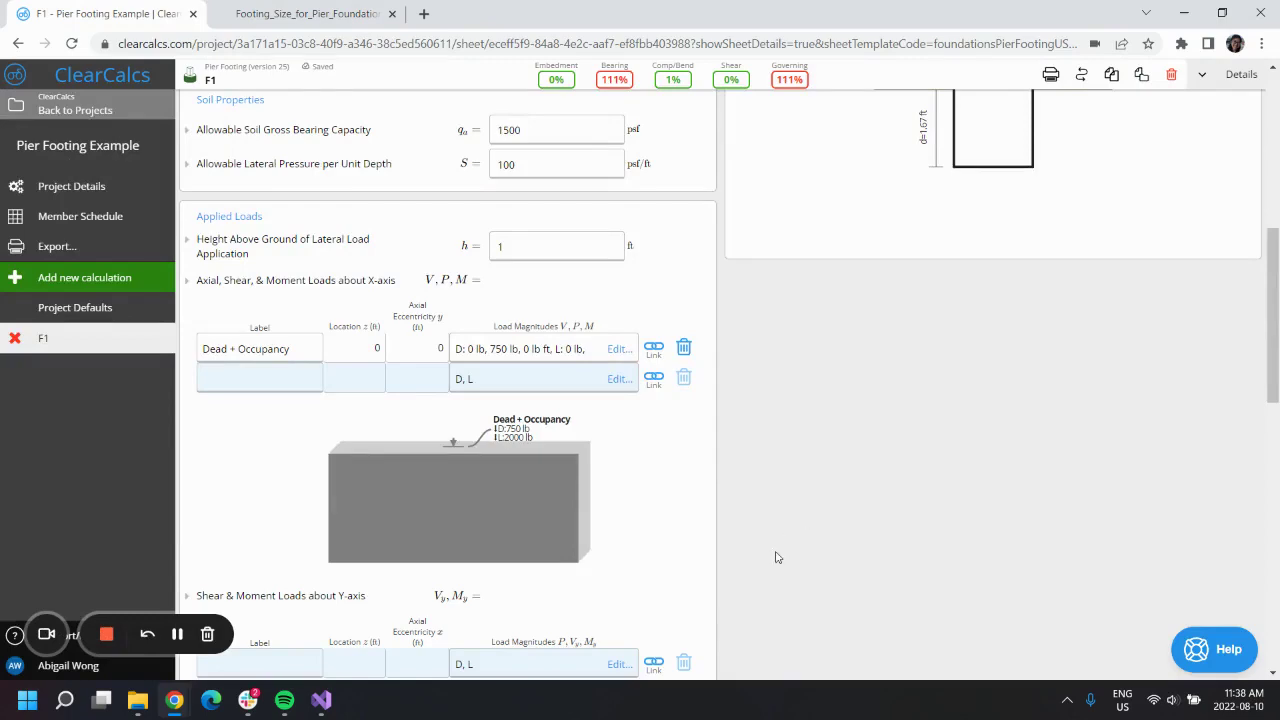
- Expand the Allowable Vertical Bearing Pressure summary row to see its failing 111% check
{"action": "scroll", "coordinate": [775, 557], "scroll_direction": "up", "scroll_amount": 5}
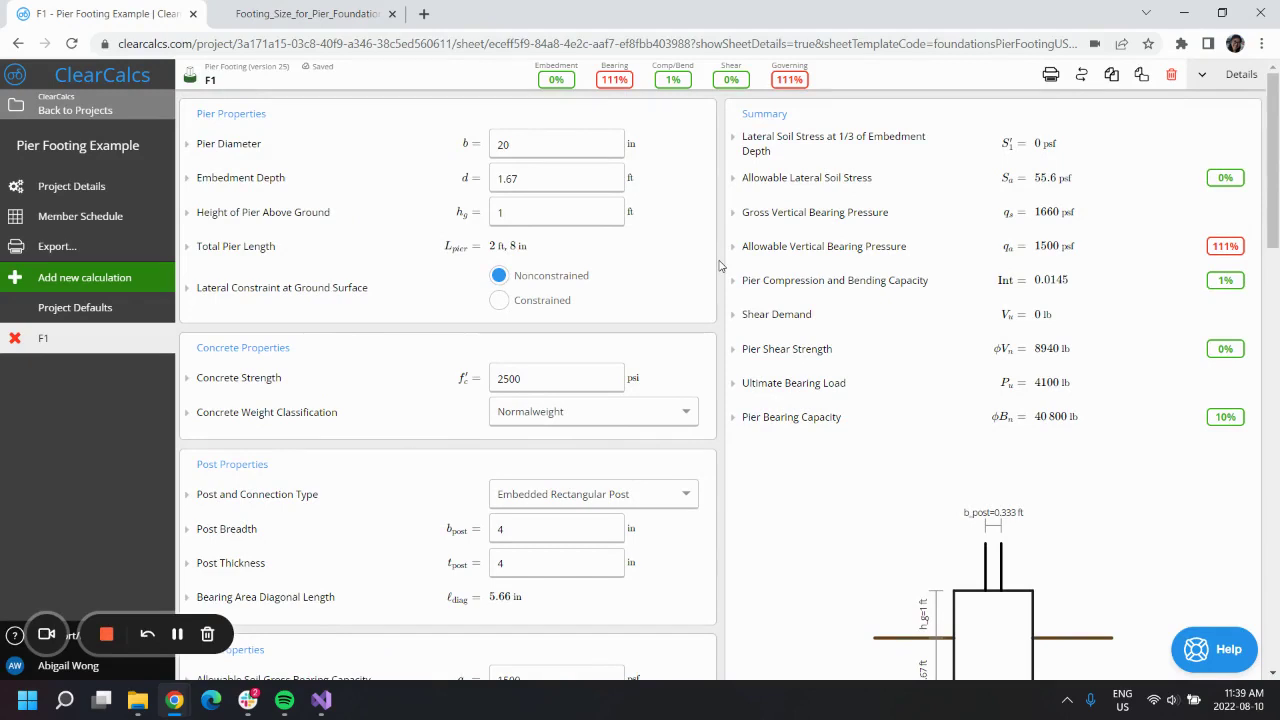
{"action": "mouse_move", "coordinate": [803, 86]}
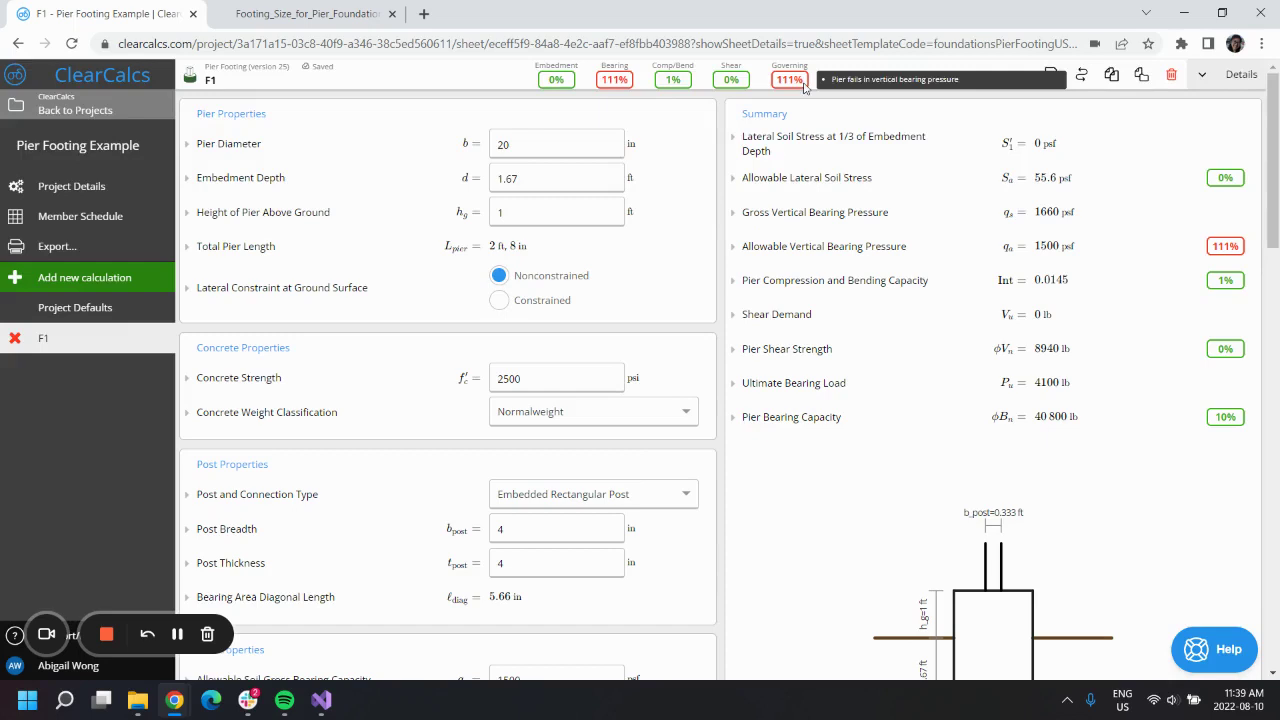
{"action": "left_click", "coordinate": [810, 247]}
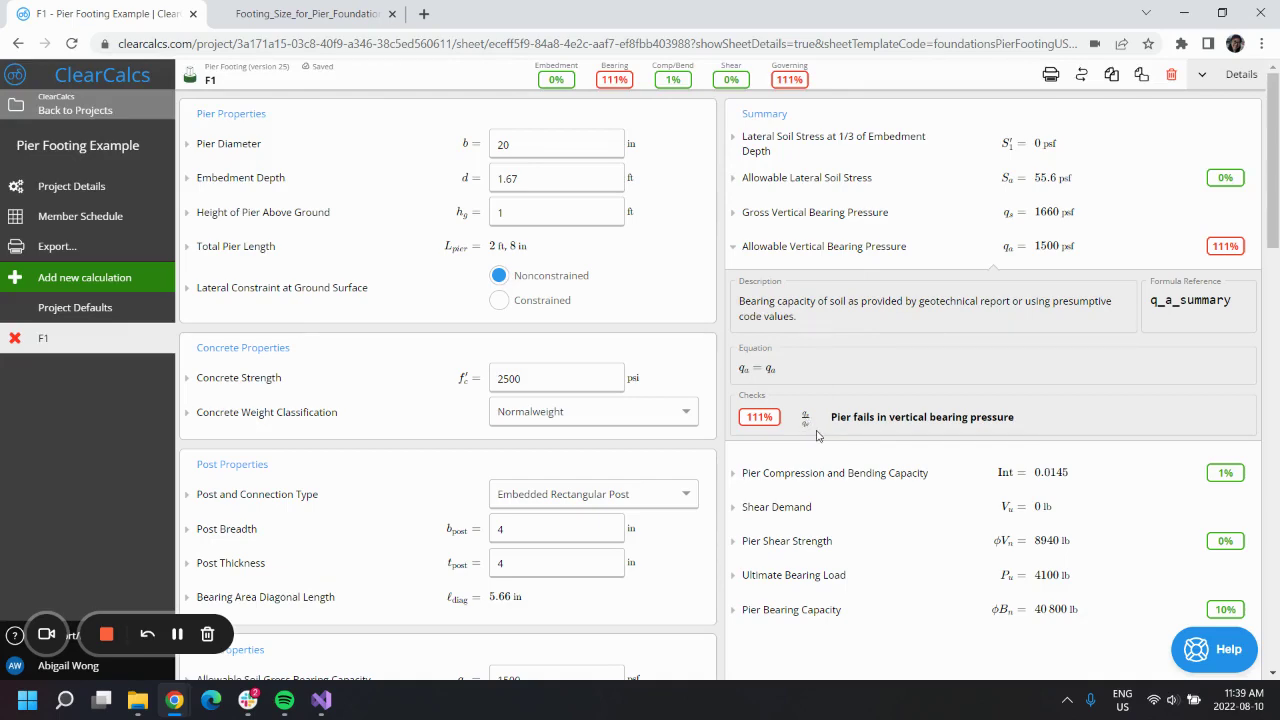
{"action": "scroll", "coordinate": [682, 445], "scroll_direction": "down", "scroll_amount": 4}
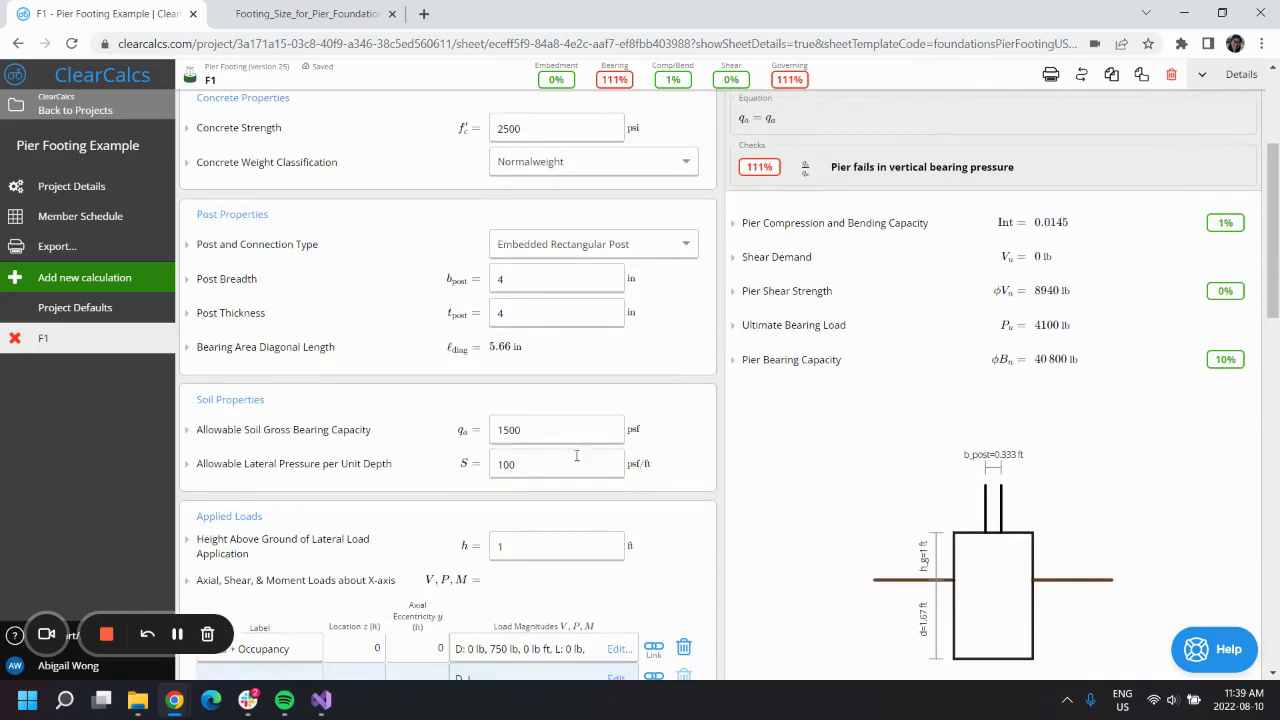
- Trial a 4000 psf allowable soil bearing capacity, then restore it to 1500 psf
{"action": "left_click", "coordinate": [350, 444]}
{"action": "scroll", "coordinate": [385, 443], "scroll_direction": "down", "scroll_amount": 1}
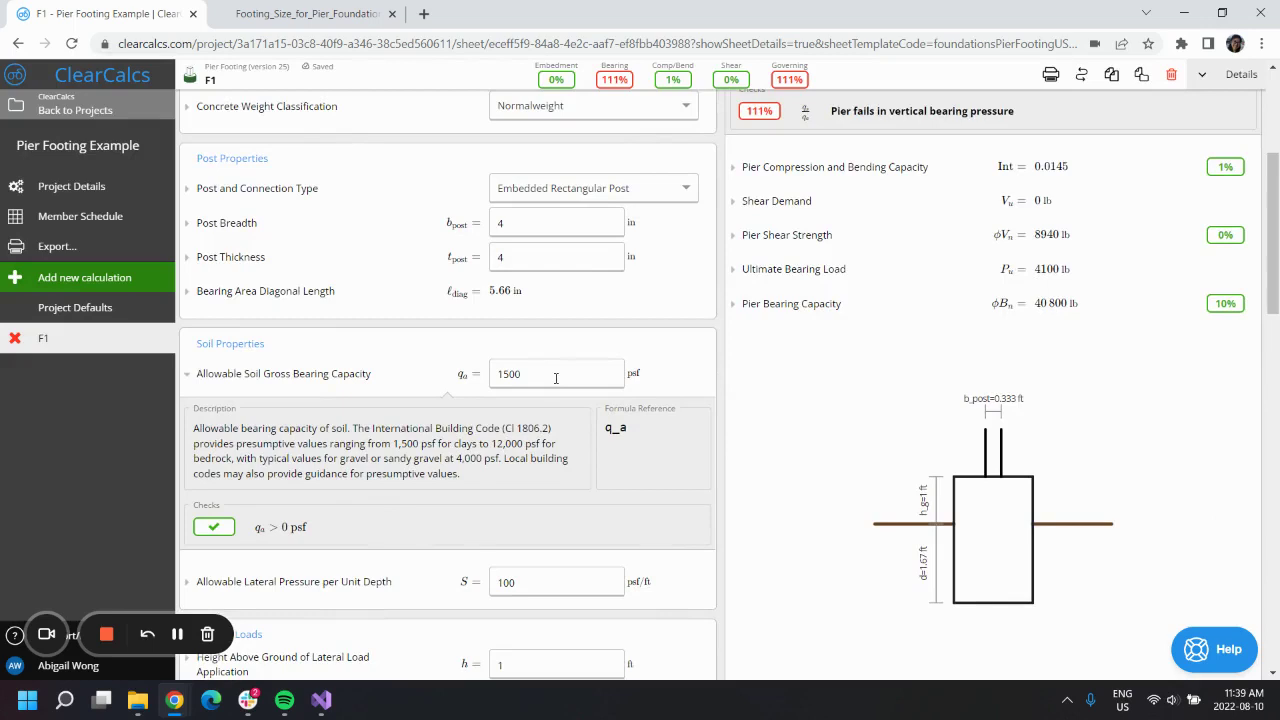
{"action": "left_click", "coordinate": [556, 377]}
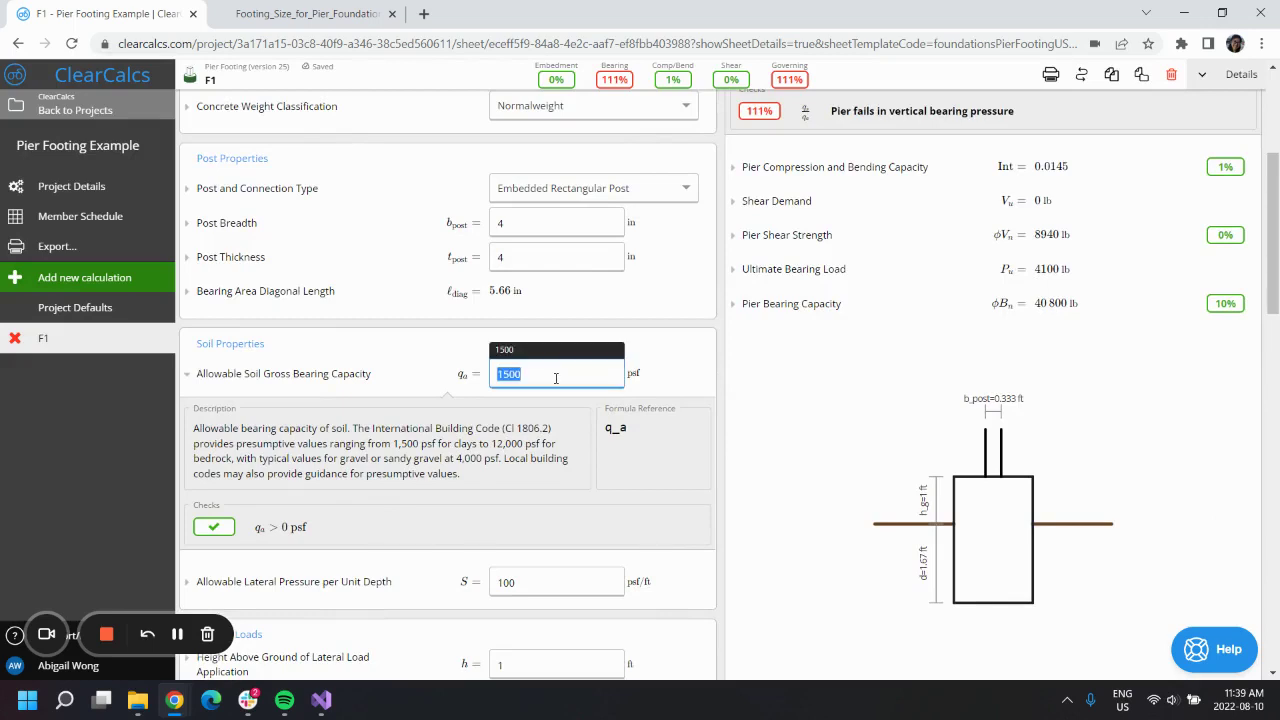
{"action": "left_click_drag", "start_coordinate": [384, 460], "coordinate": [501, 461]}
{"action": "left_click", "coordinate": [557, 374]}
{"action": "type", "text": "4000"}
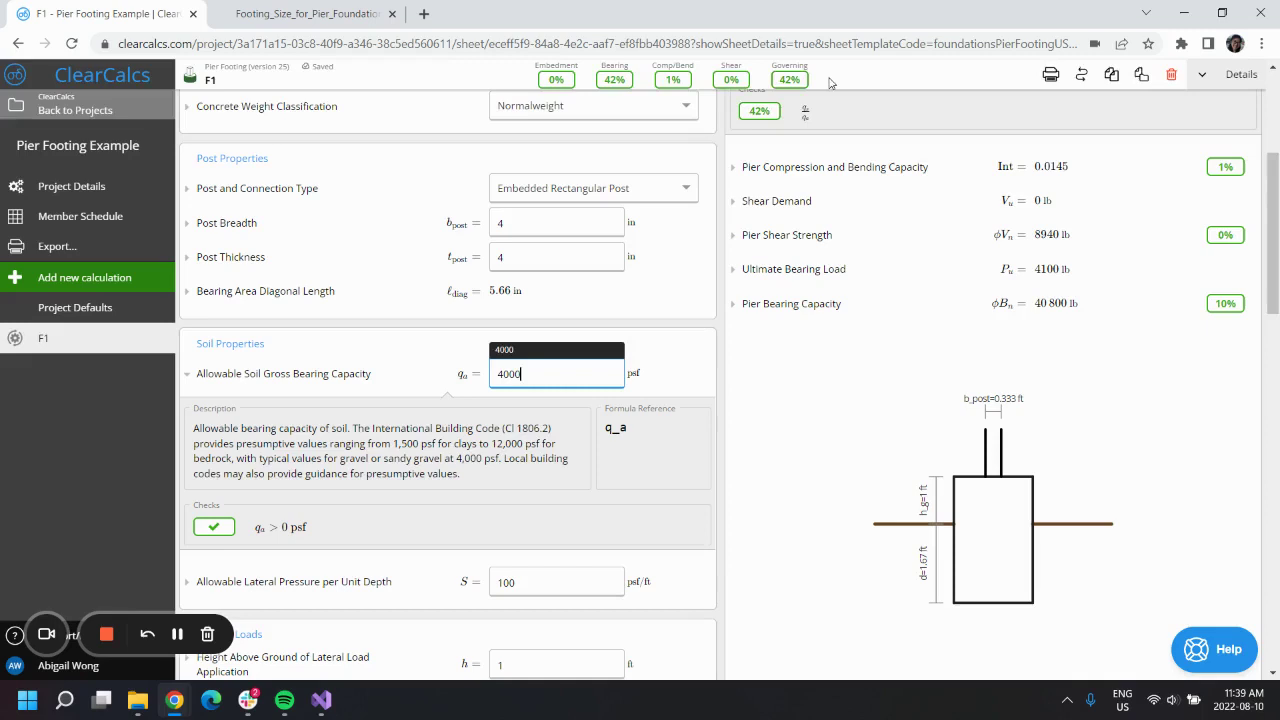
{"action": "left_click", "coordinate": [676, 382]}
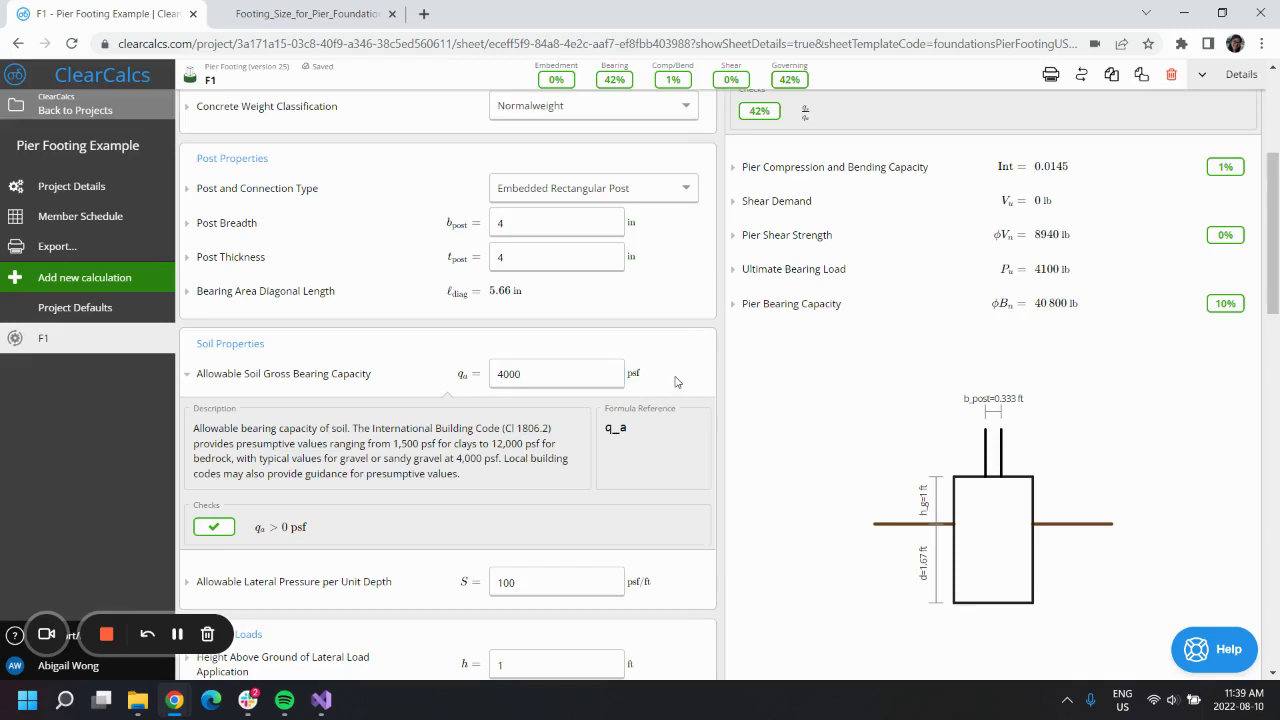
{"action": "left_click", "coordinate": [586, 380]}
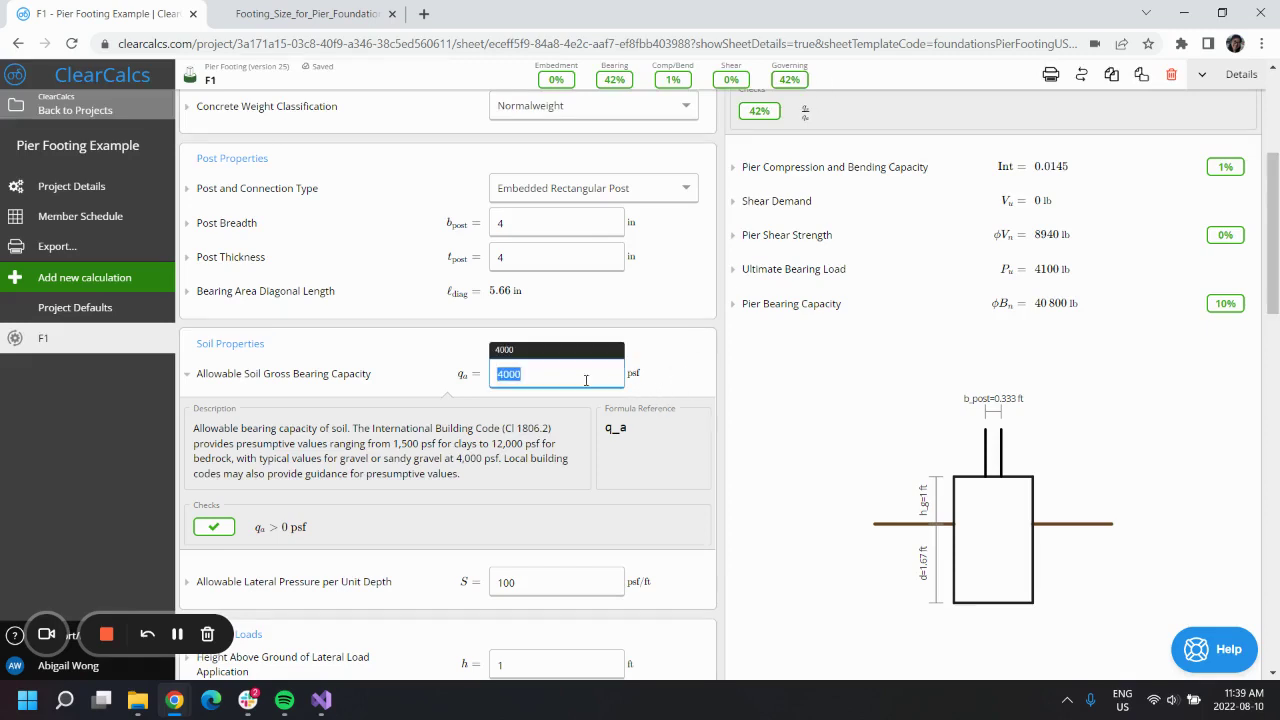
{"action": "type", "text": "1500"}
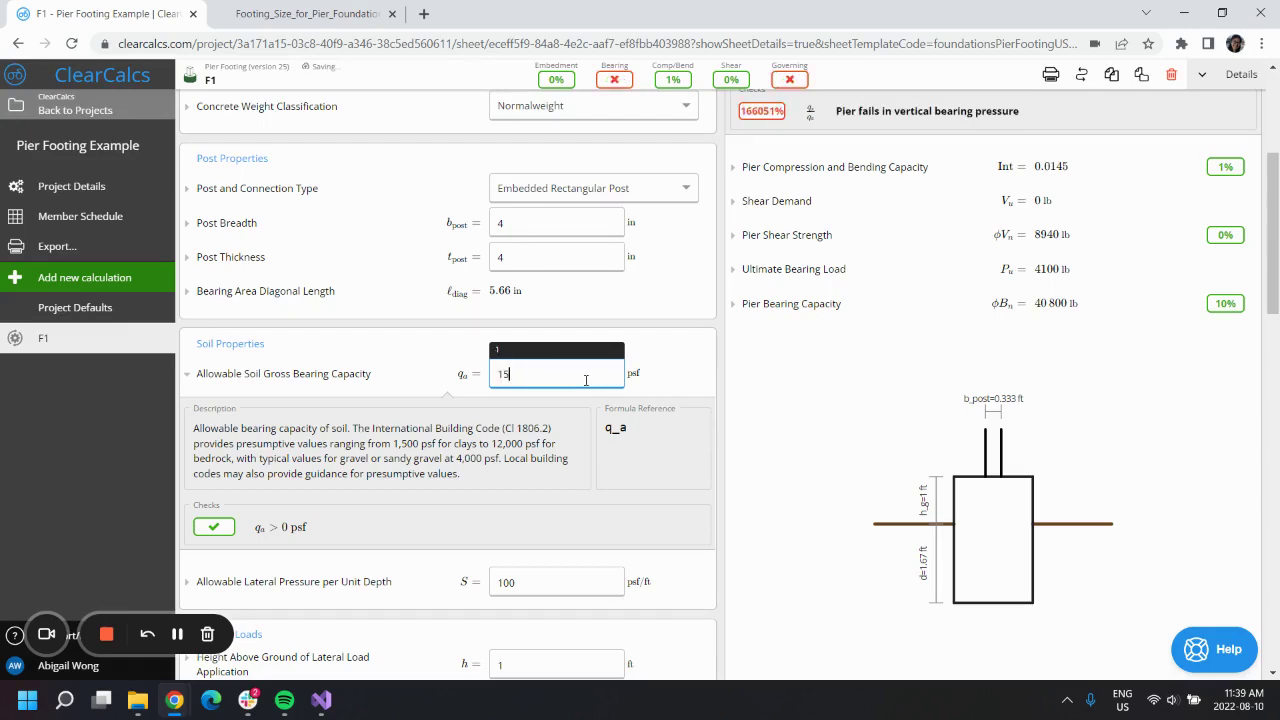
{"action": "left_click", "coordinate": [671, 386]}
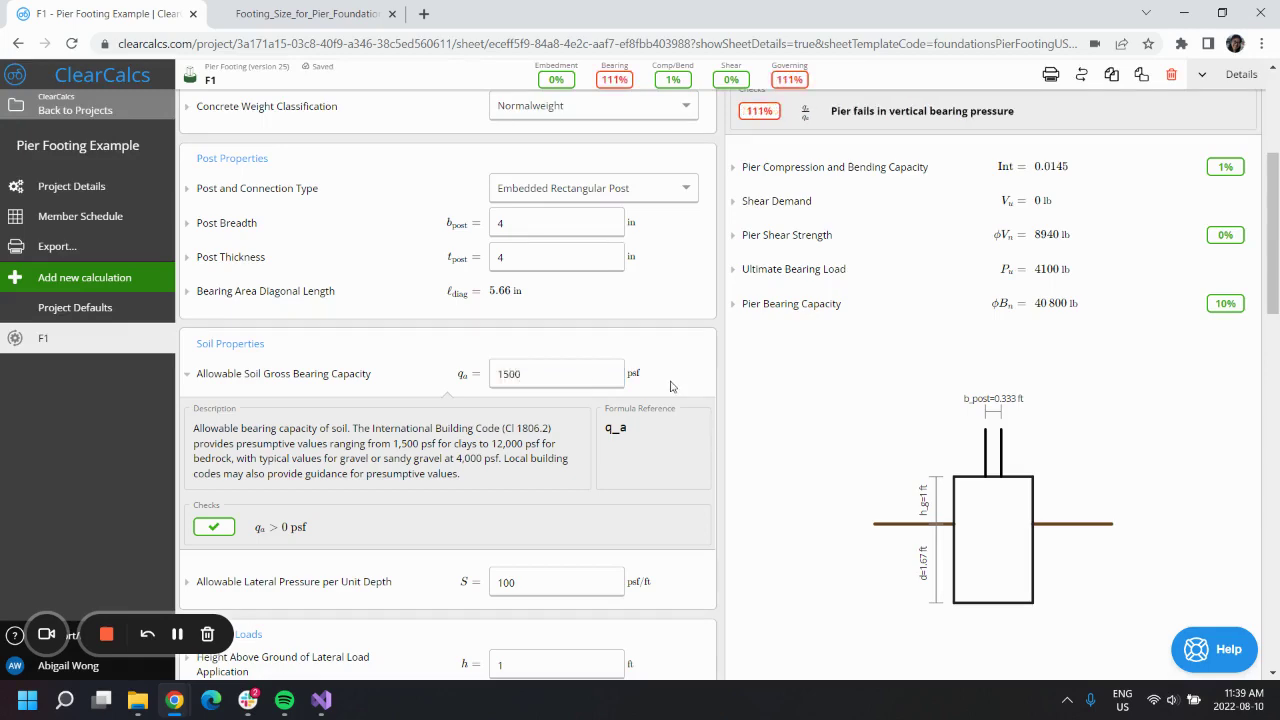
- Expand Gross Vertical Bearing Pressure and the ASD Load Combinations table showing the 3620 lb governing axial load
{"action": "left_click", "coordinate": [300, 375]}
{"action": "scroll", "coordinate": [650, 383], "scroll_direction": "up", "scroll_amount": 3}
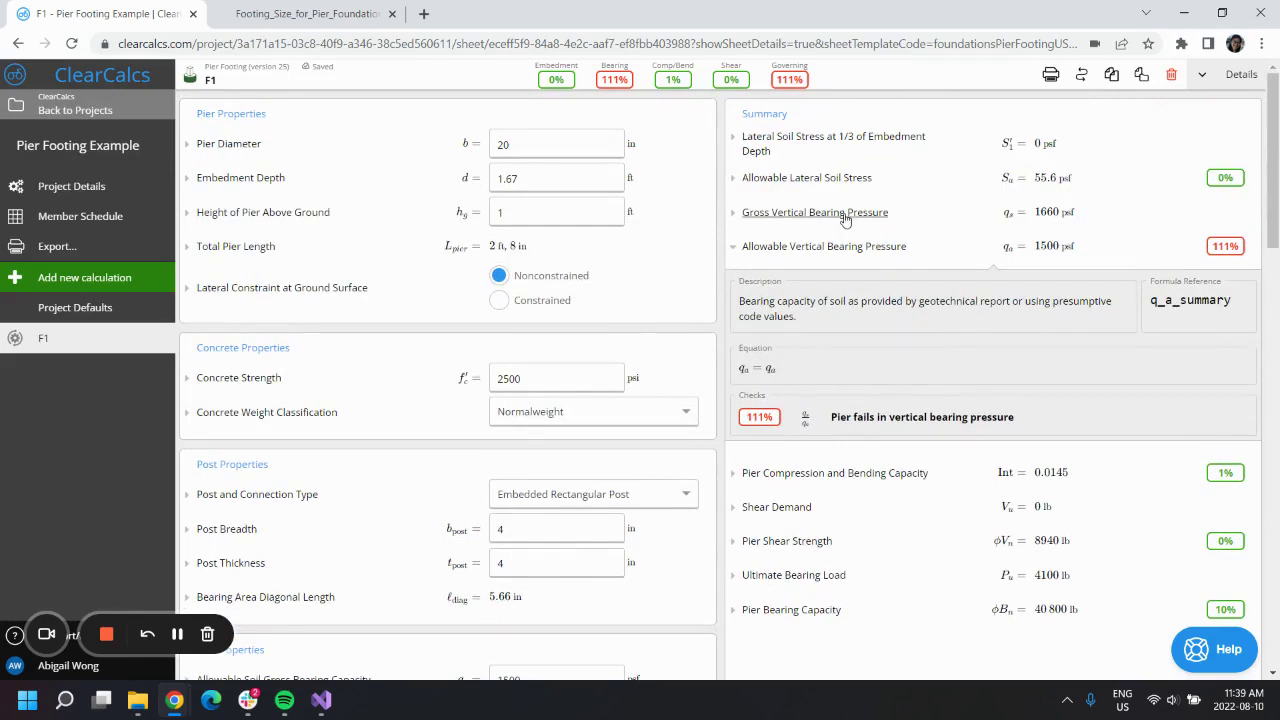
{"action": "left_click", "coordinate": [845, 214]}
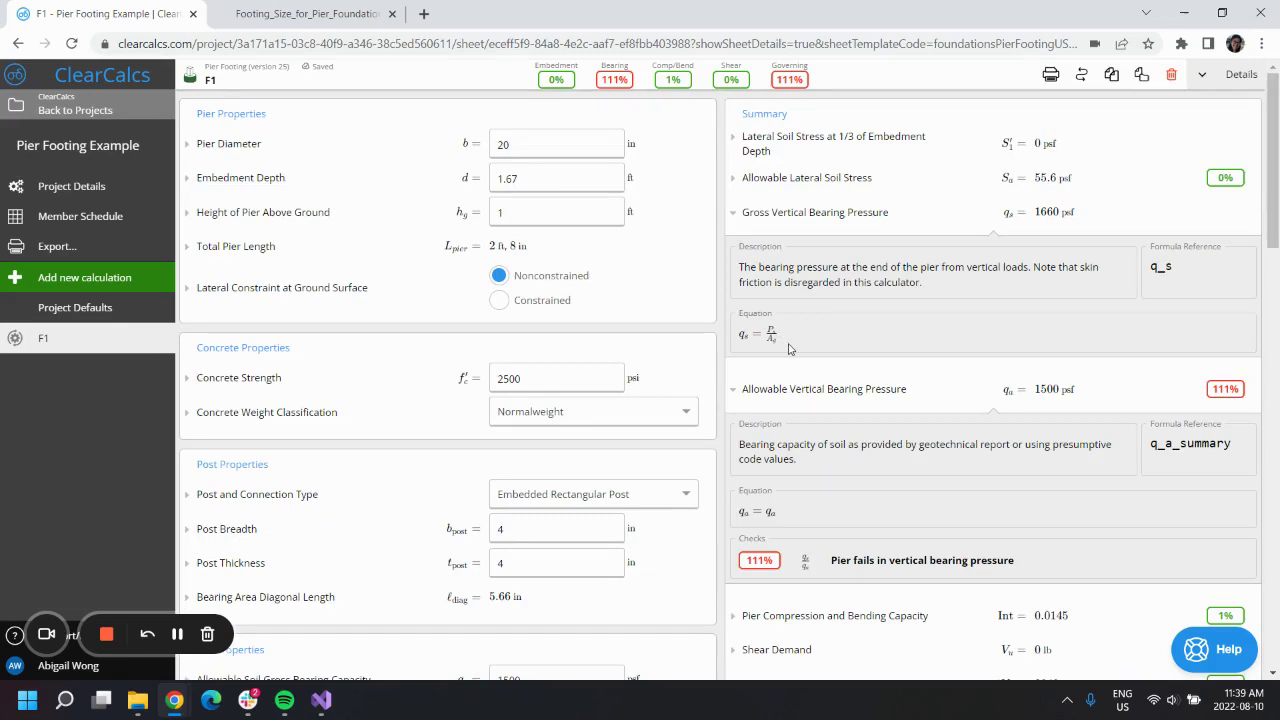
{"action": "scroll", "coordinate": [686, 383], "scroll_direction": "down", "scroll_amount": 5}
{"action": "scroll", "coordinate": [686, 383], "scroll_direction": "down", "scroll_amount": 8}
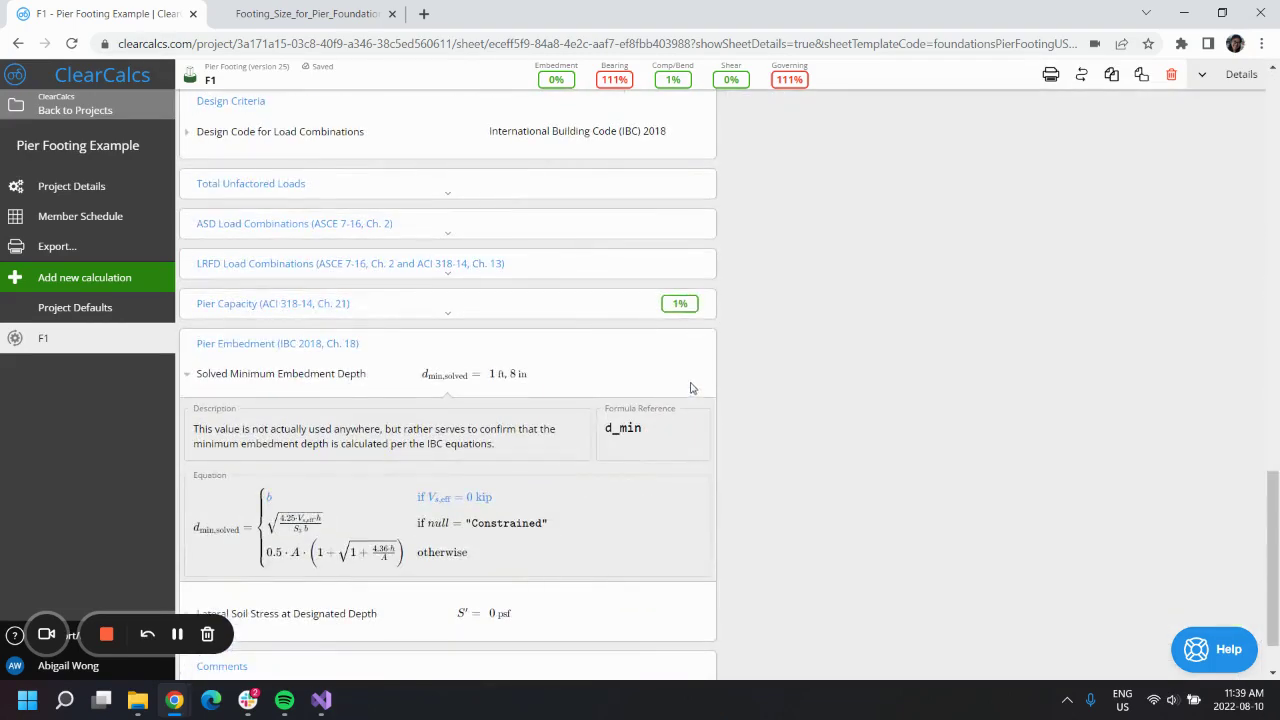
{"action": "left_click", "coordinate": [458, 229]}
{"action": "scroll", "coordinate": [543, 317], "scroll_direction": "down", "scroll_amount": 5}
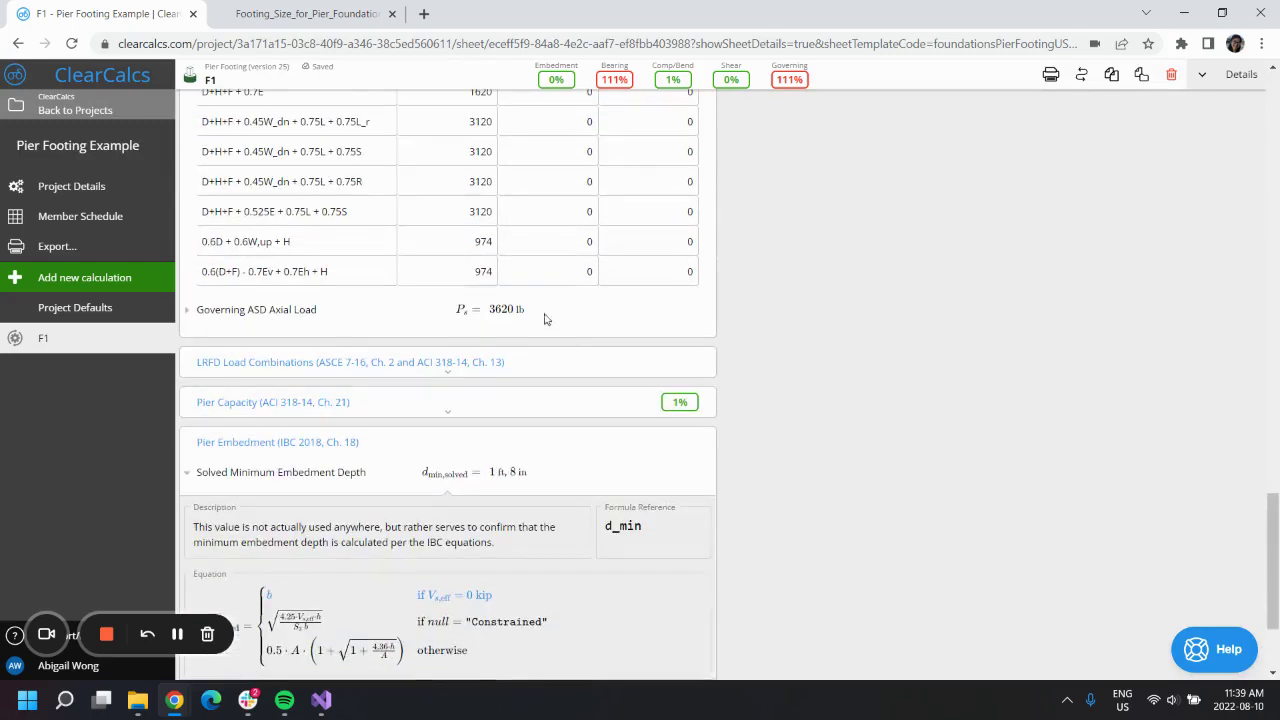
{"action": "scroll", "coordinate": [481, 395], "scroll_direction": "up", "scroll_amount": 1}
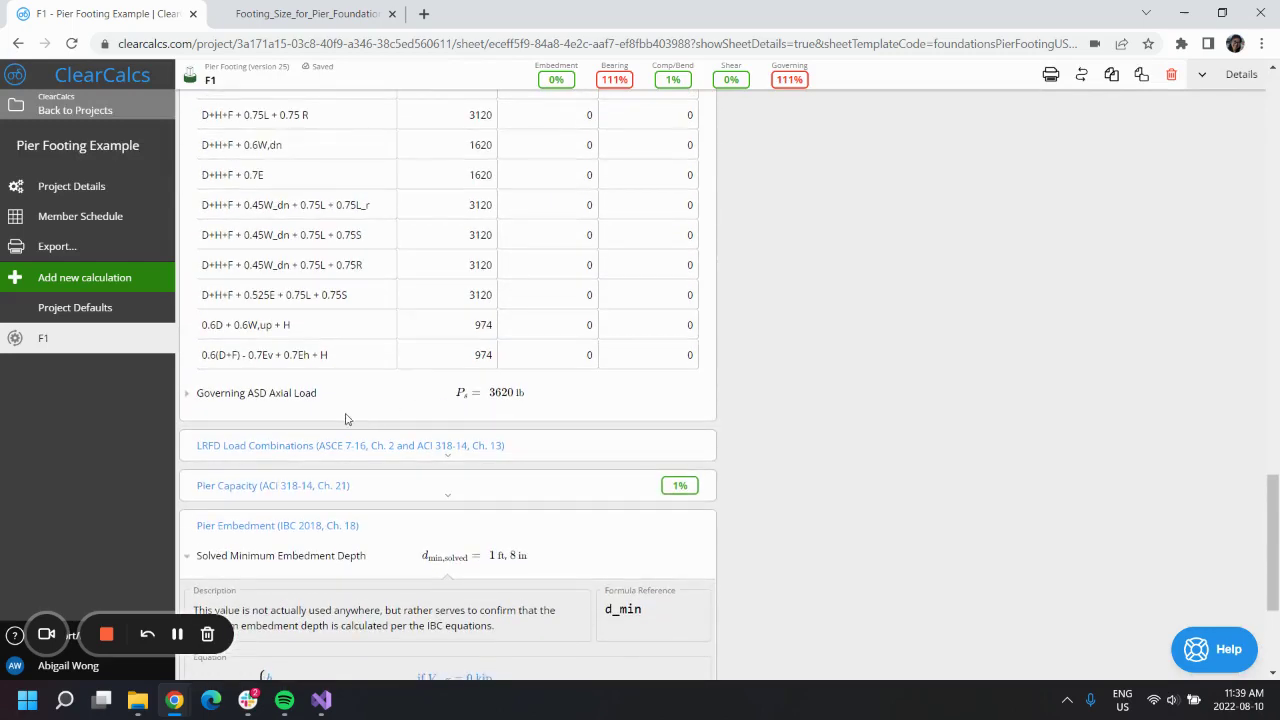
{"action": "scroll", "coordinate": [623, 406], "scroll_direction": "up", "scroll_amount": 10}
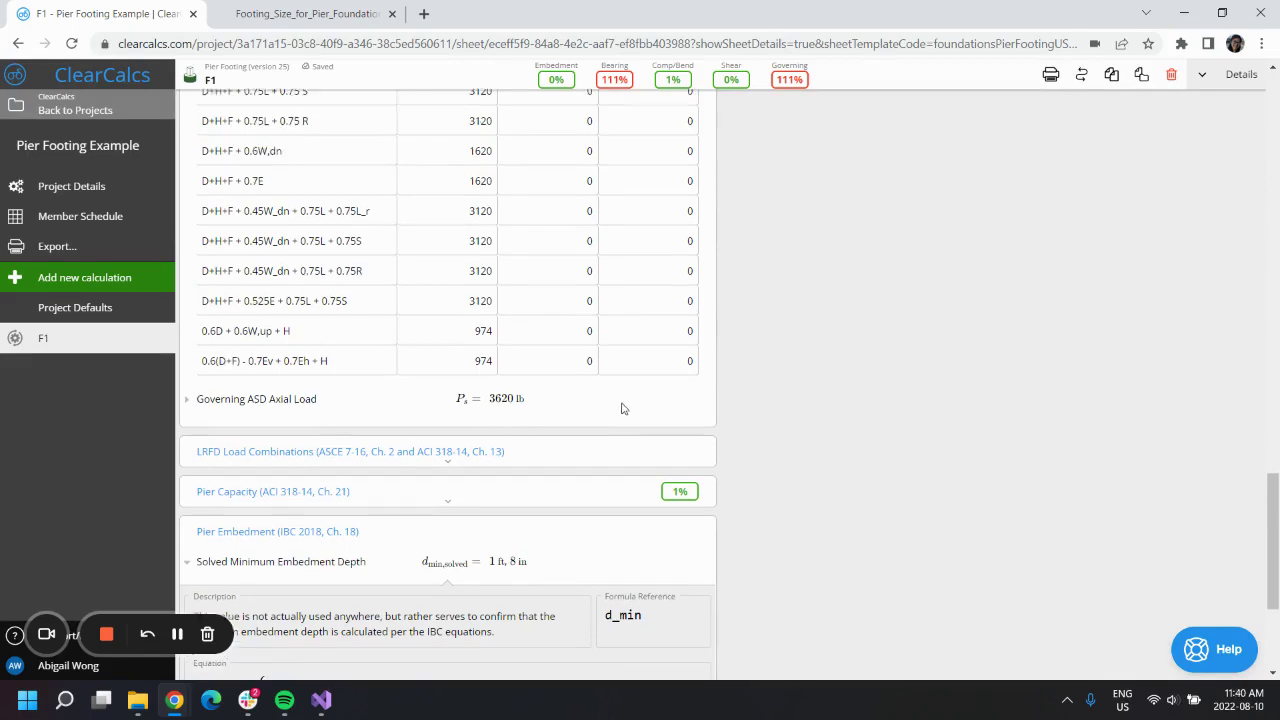
{"action": "scroll", "coordinate": [627, 411], "scroll_direction": "up", "scroll_amount": 1}
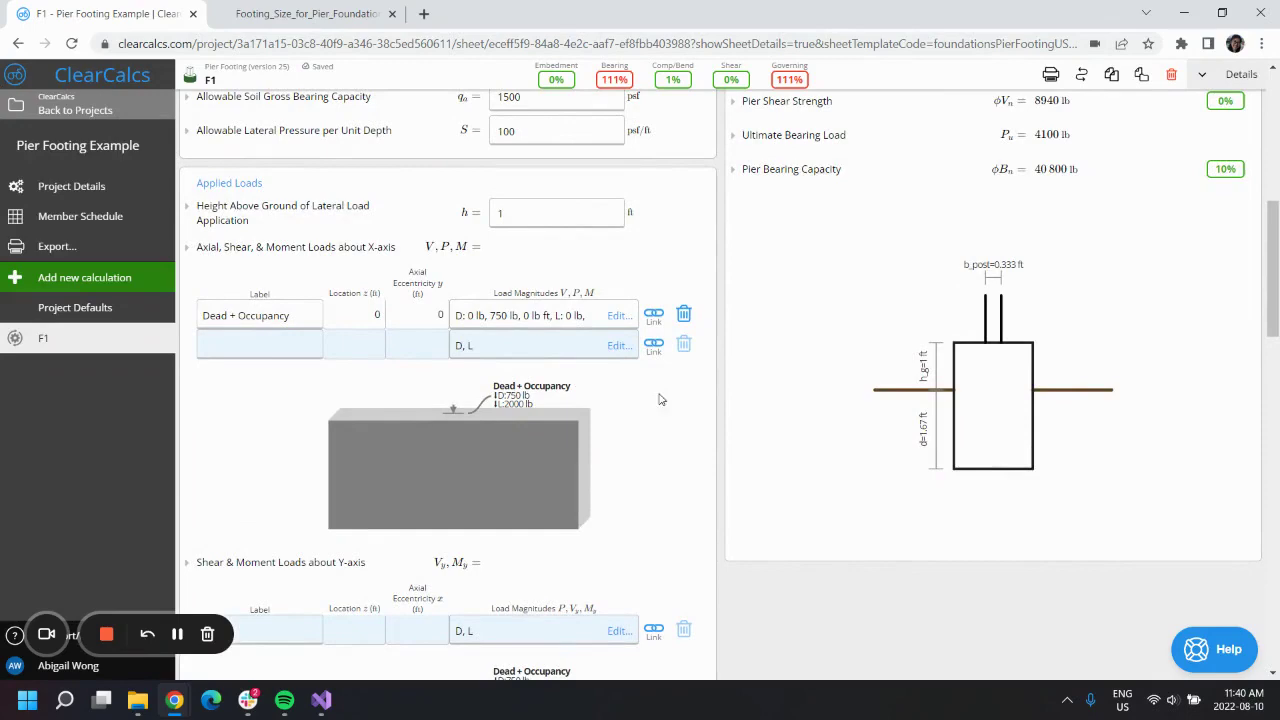
- Change the pier diameter to 30 in, bringing bearing pressure to 1090 psf (72%), and collapse the summary rows
{"action": "scroll", "coordinate": [699, 409], "scroll_direction": "up", "scroll_amount": 7}
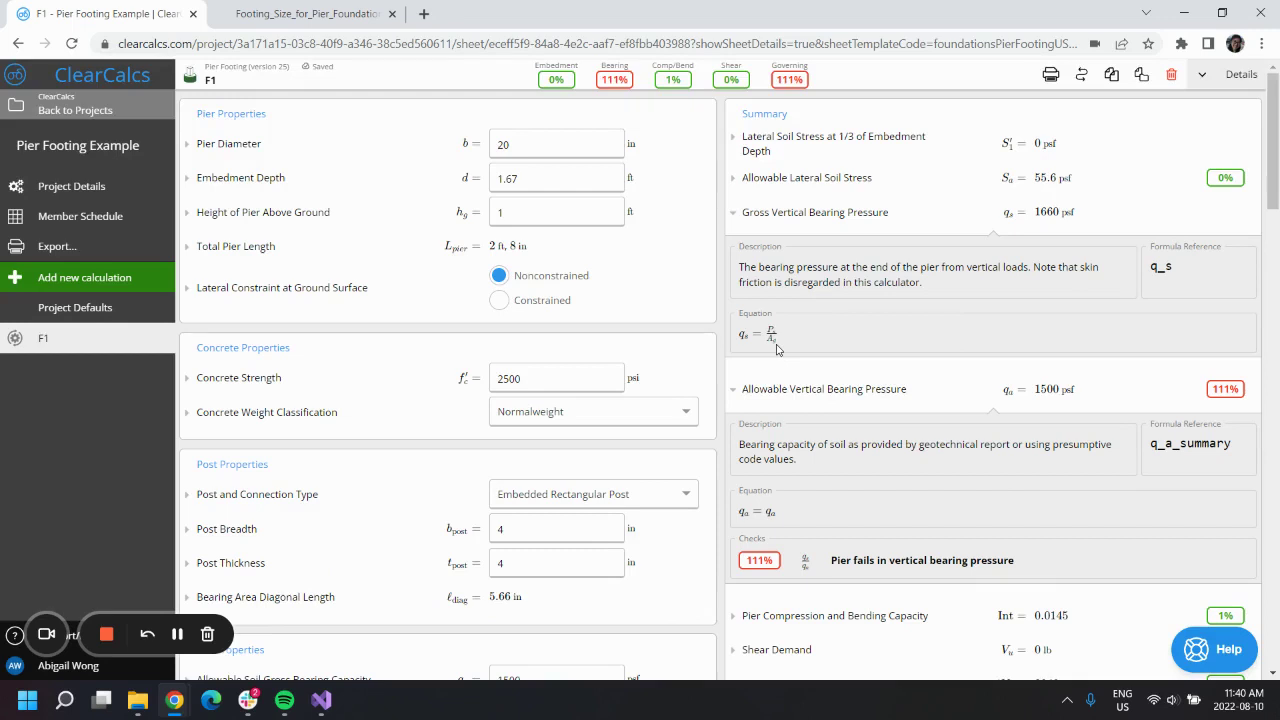
{"action": "left_click", "coordinate": [570, 143]}
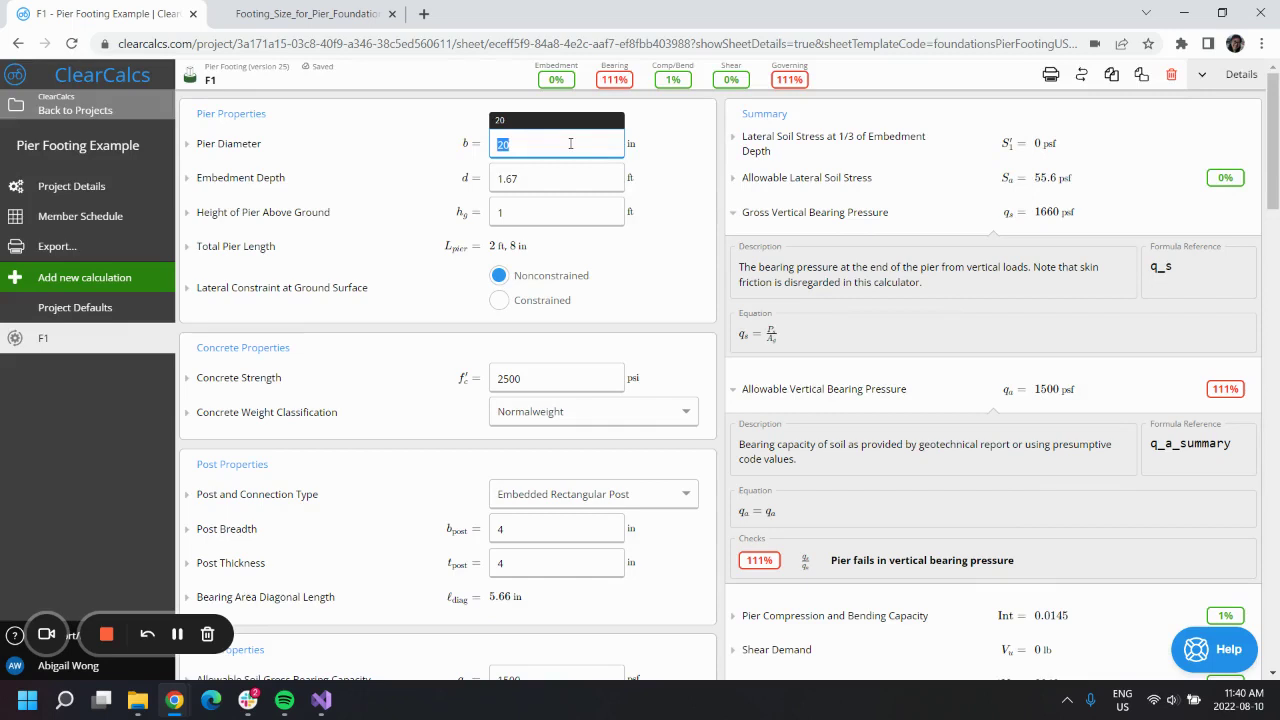
{"action": "type", "text": "22"}
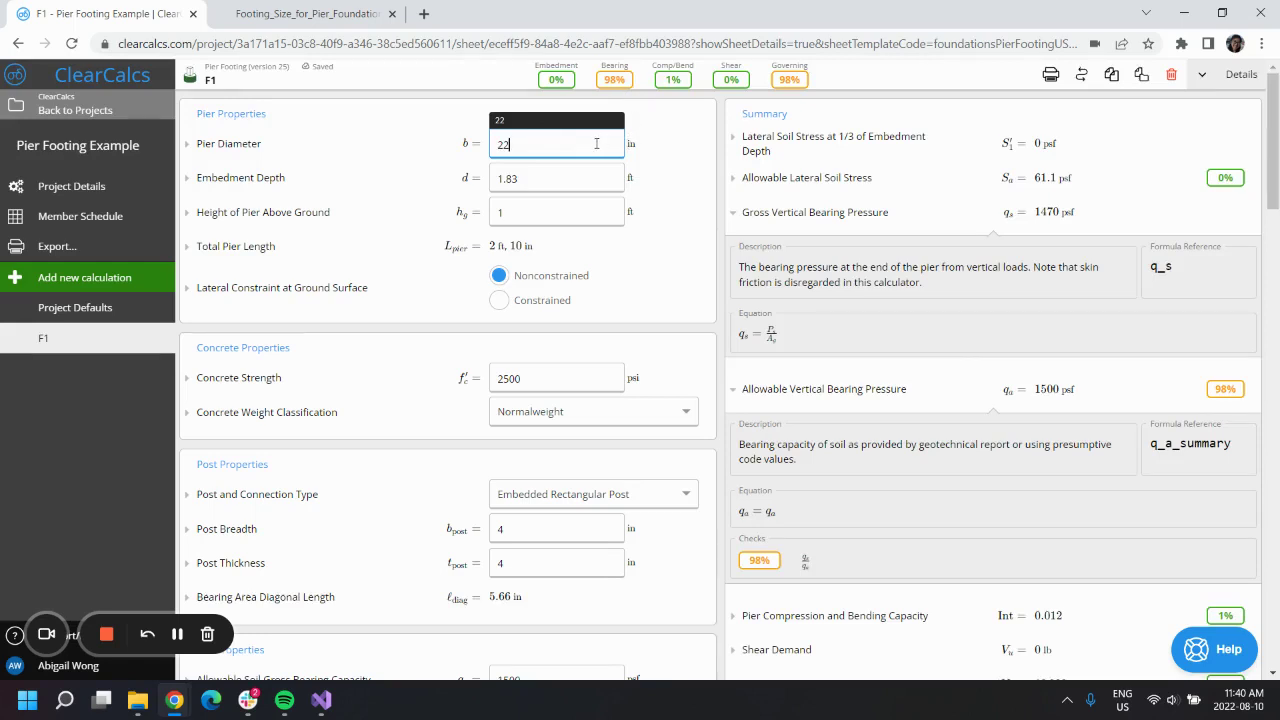
{"action": "key", "text": "BackSpace"}
{"action": "key", "text": "BackSpace"}
{"action": "type", "text": "30"}
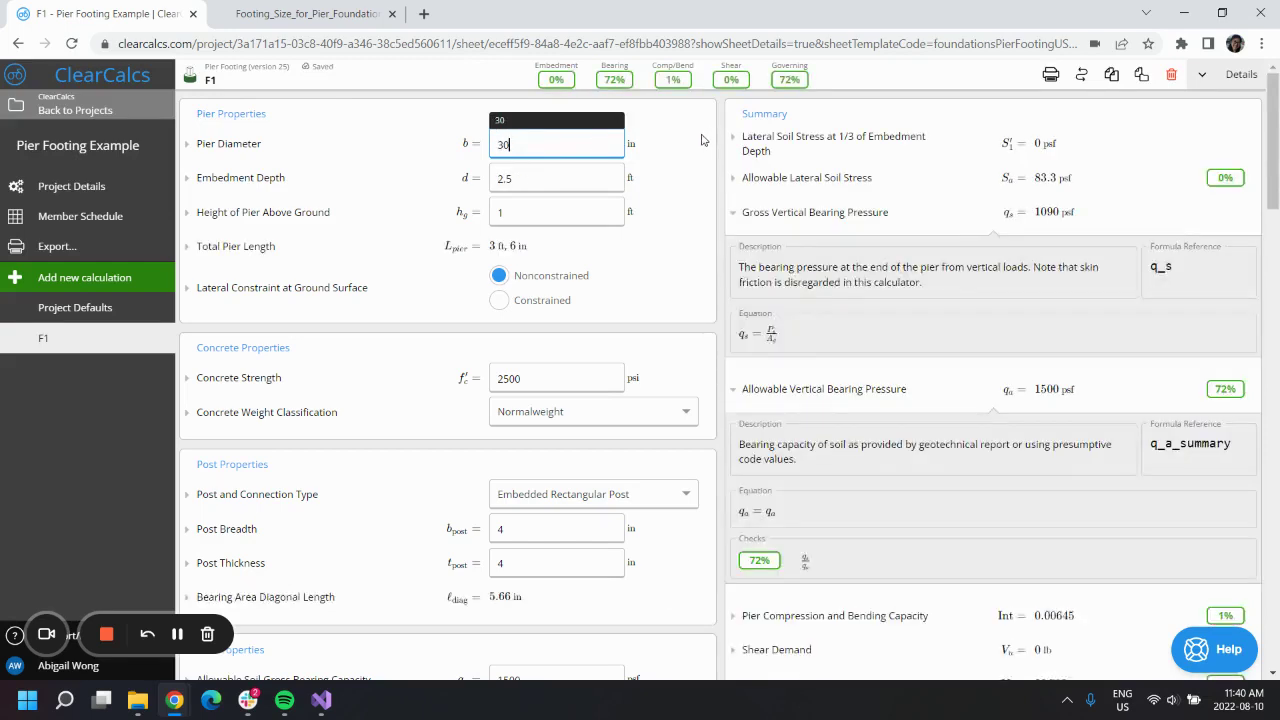
{"action": "left_click", "coordinate": [825, 213]}
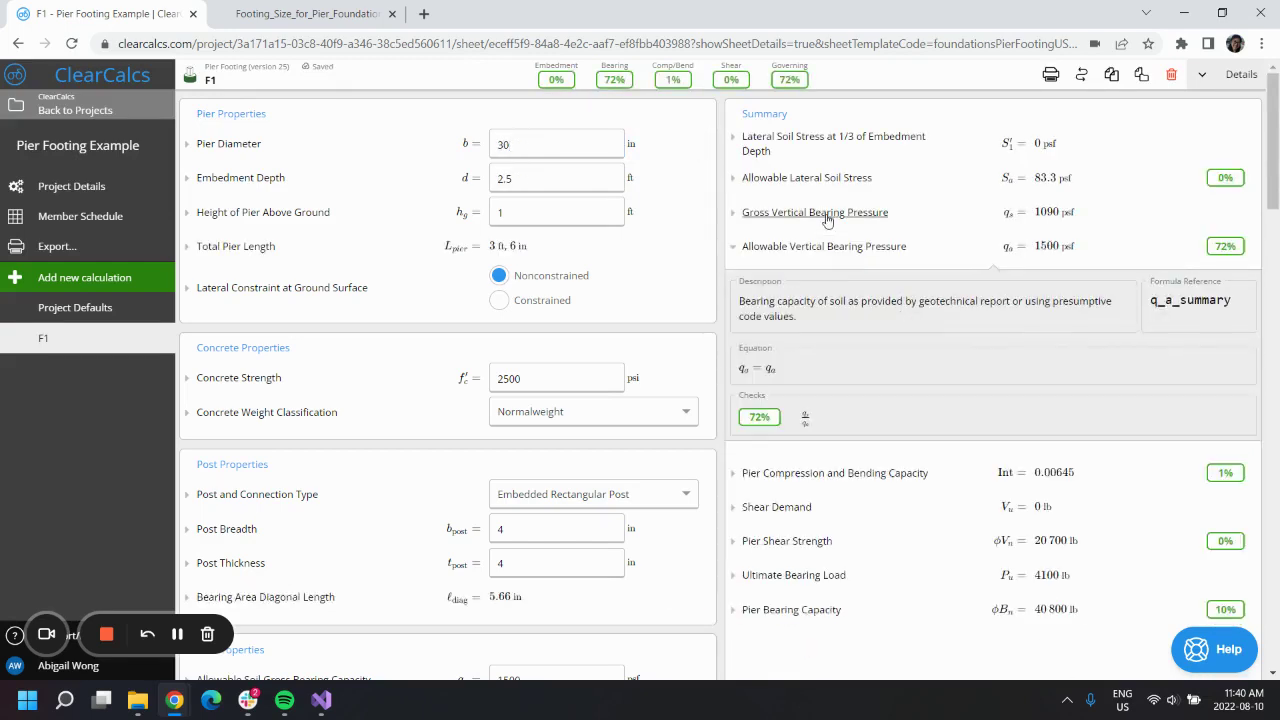
{"action": "left_click", "coordinate": [860, 246]}
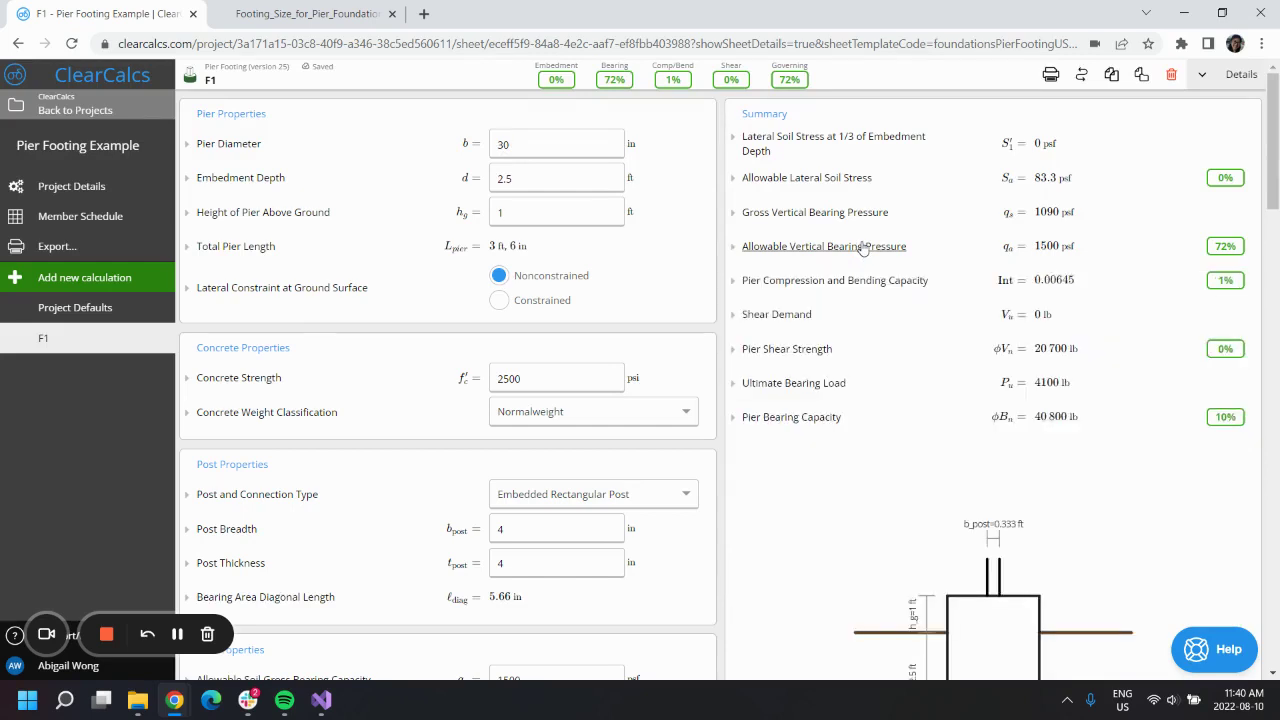